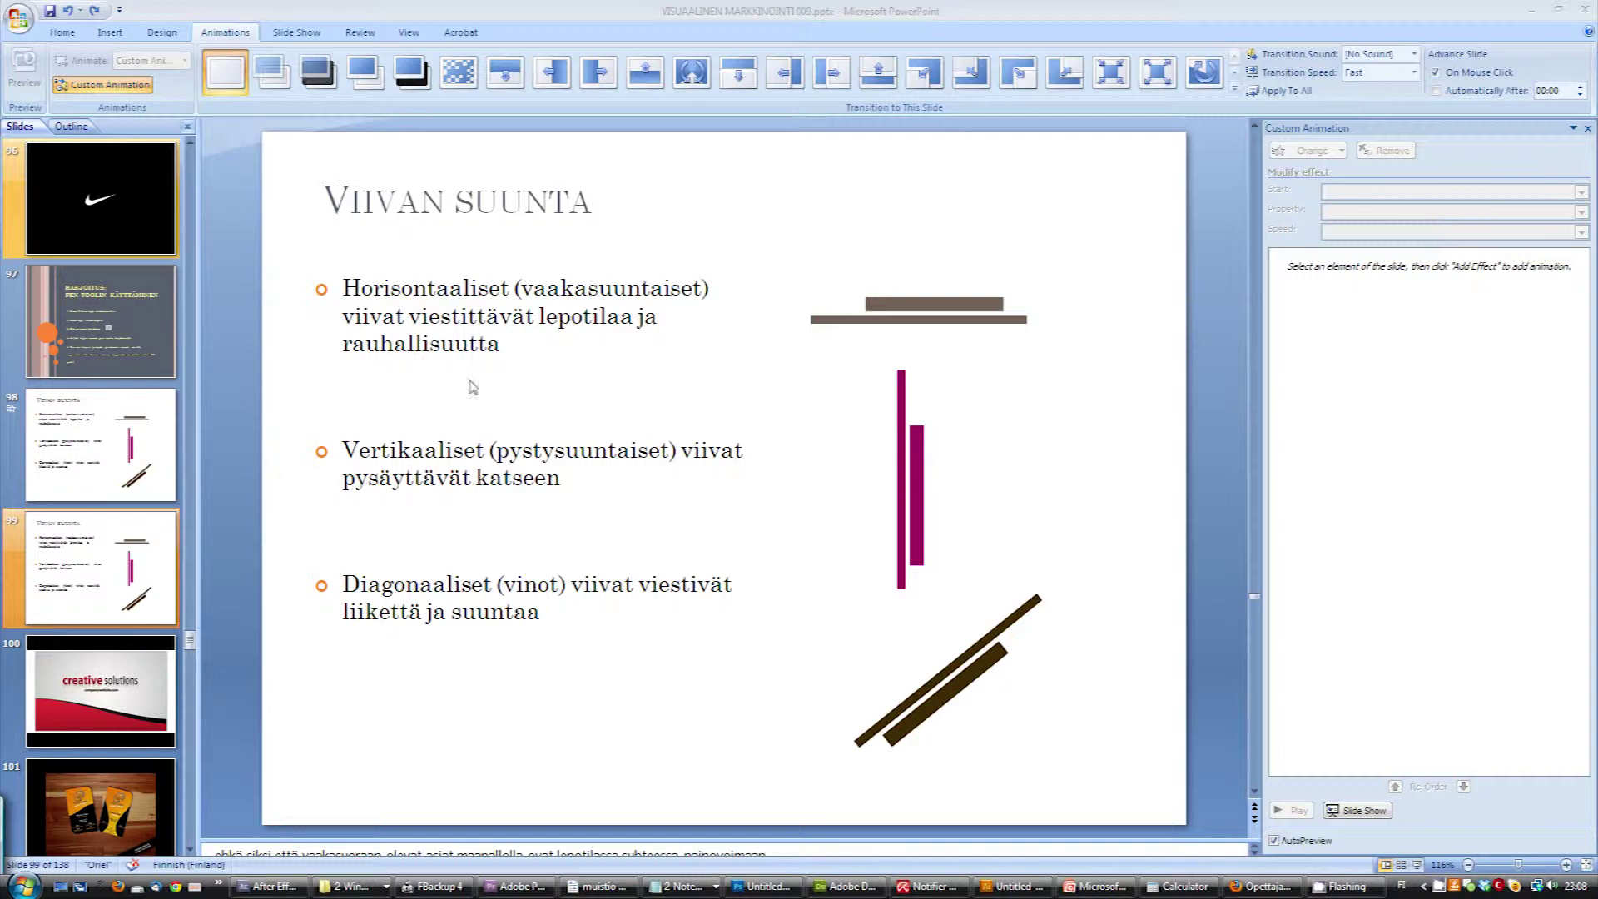
- Make the bullet text fade in by 1st level paragraphs
left_click(472, 273)
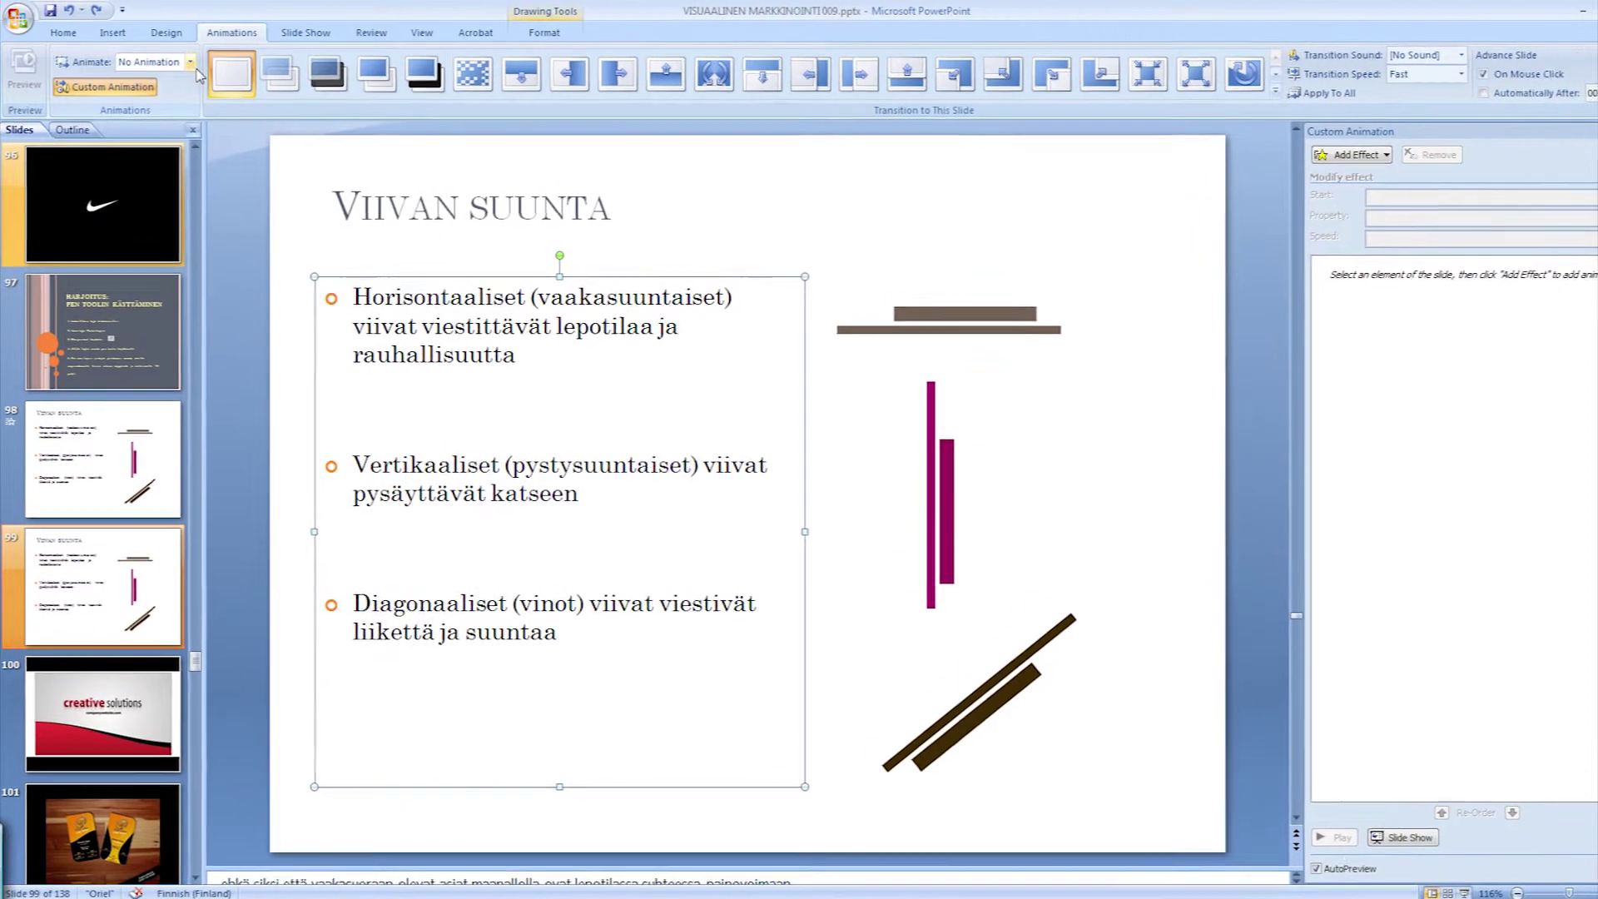
left_click(190, 62)
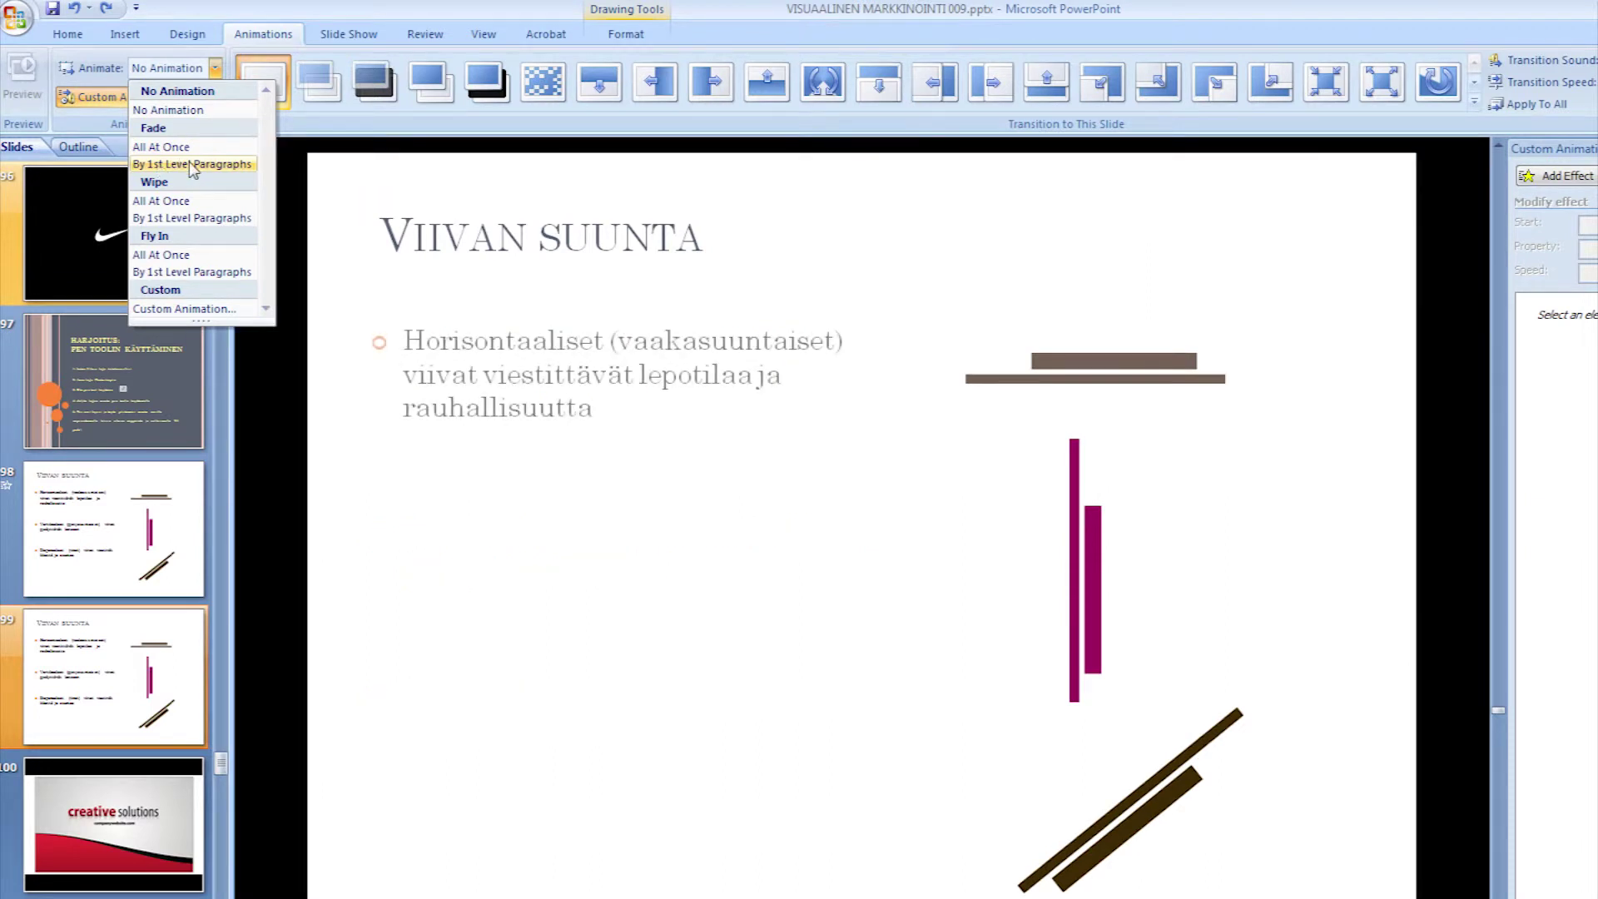
left_click(193, 164)
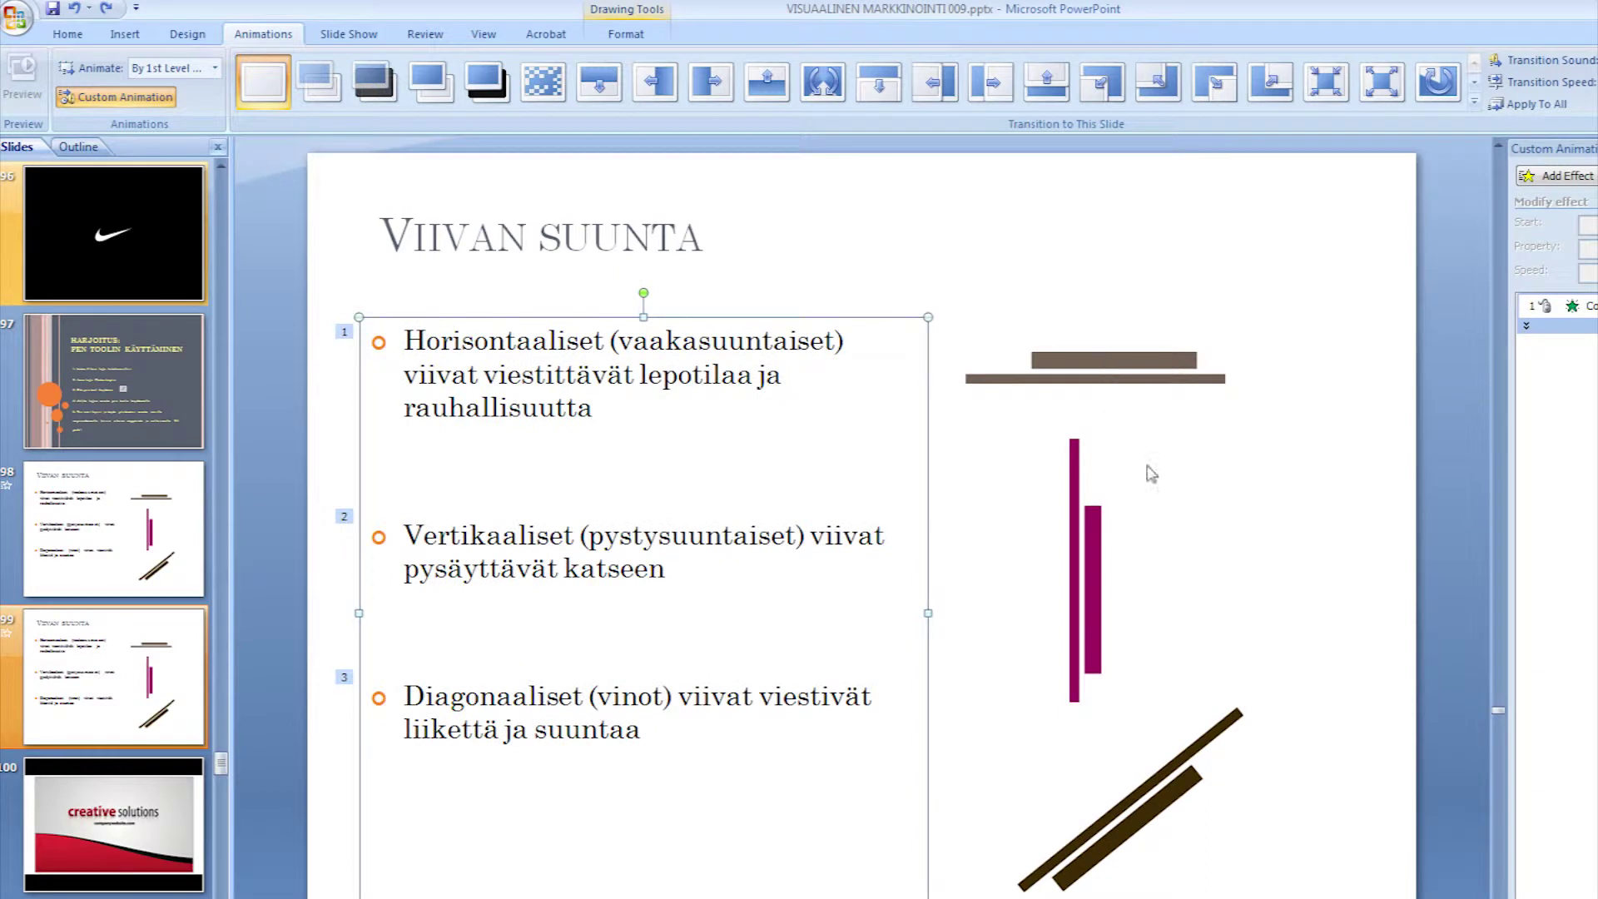
- Give the horizontal bars, vertical bars and diagonal lines pictures a Fade entrance
left_click(1115, 363)
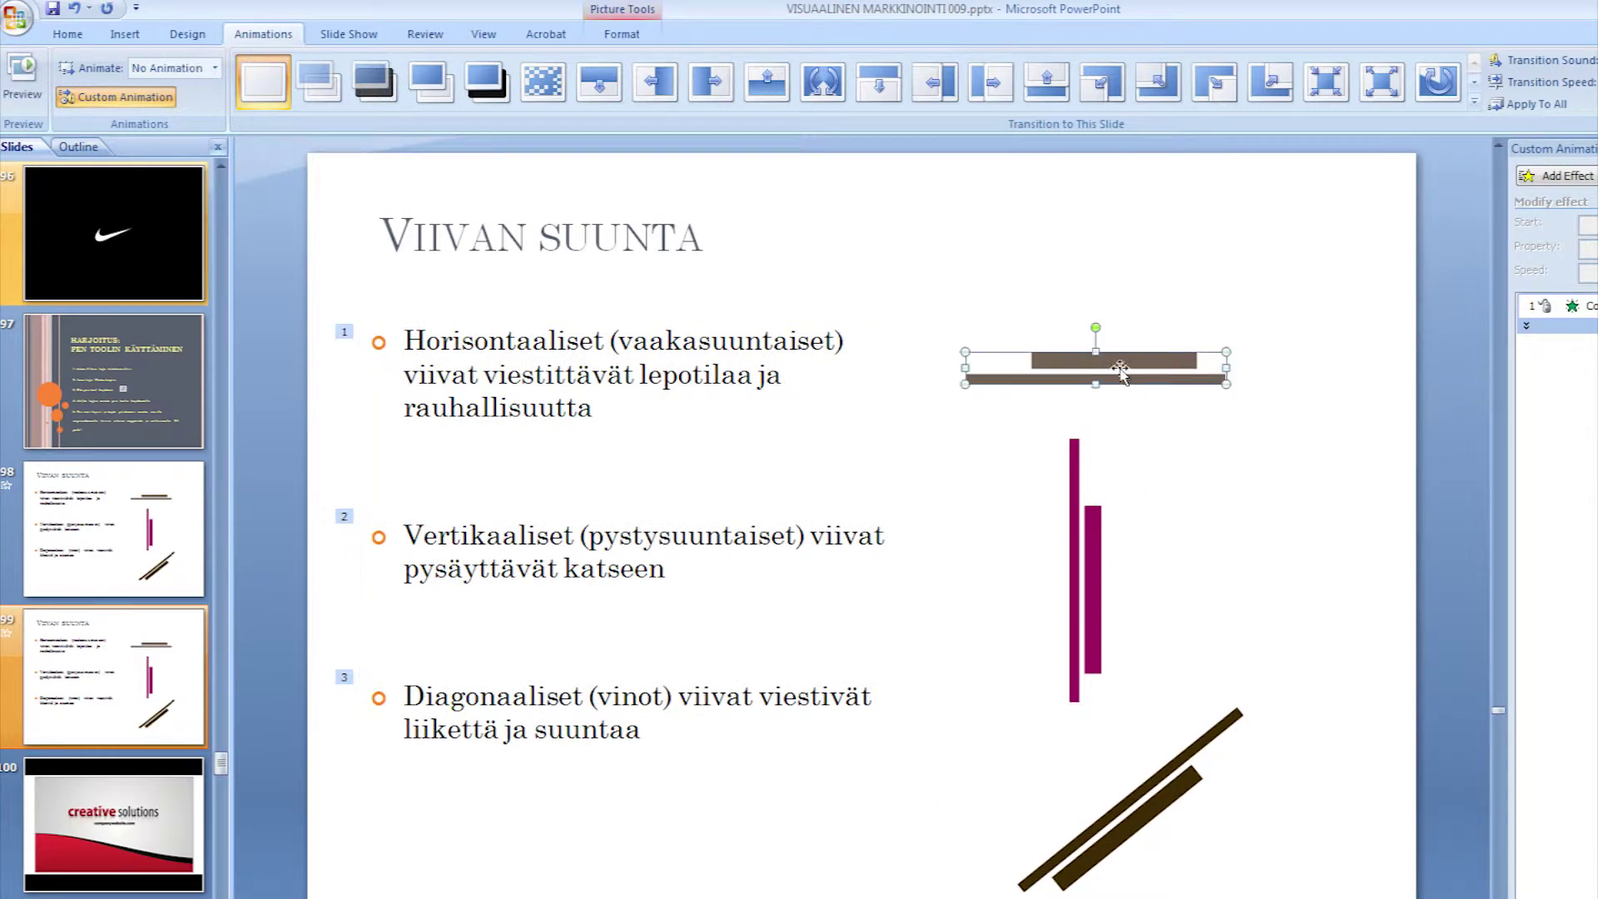
left_click(215, 68)
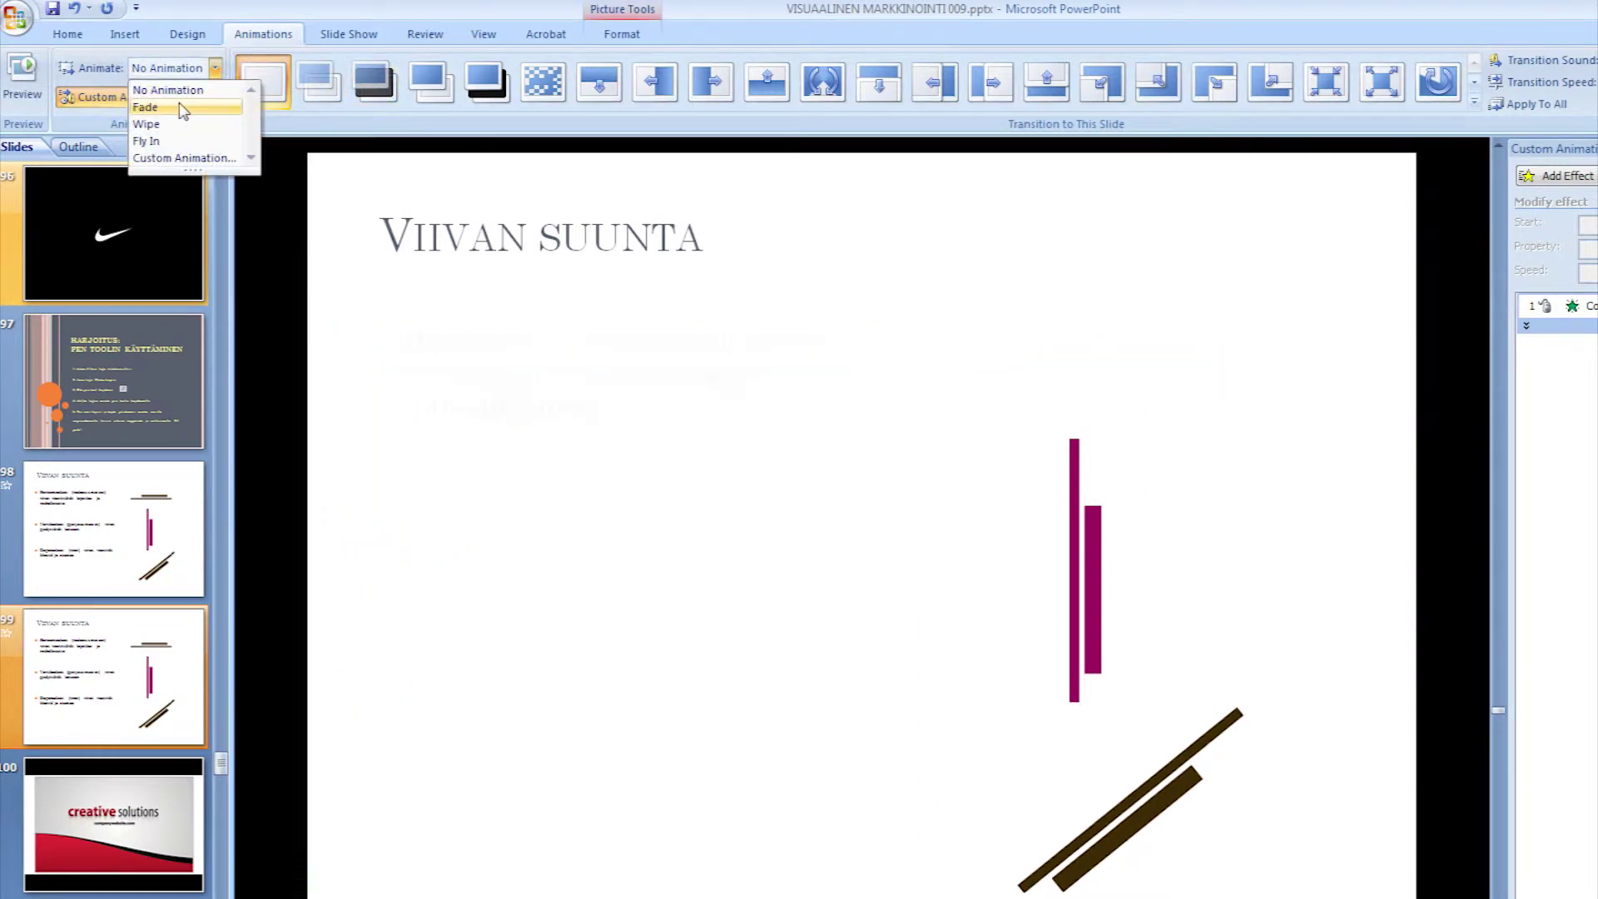
left_click(178, 106)
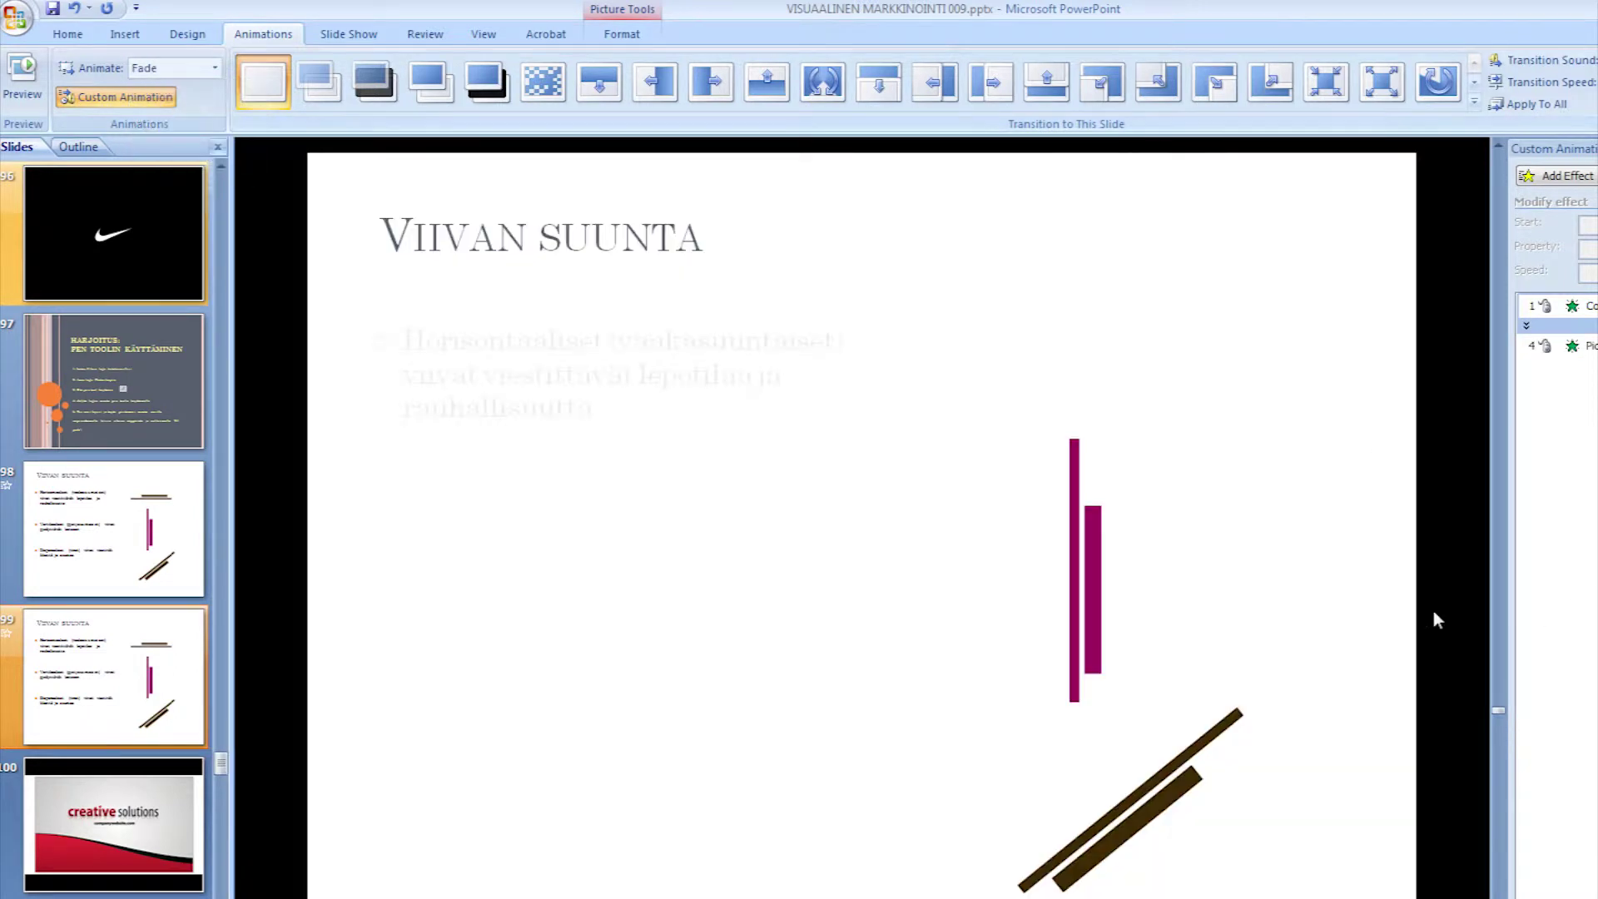
left_click(1082, 574)
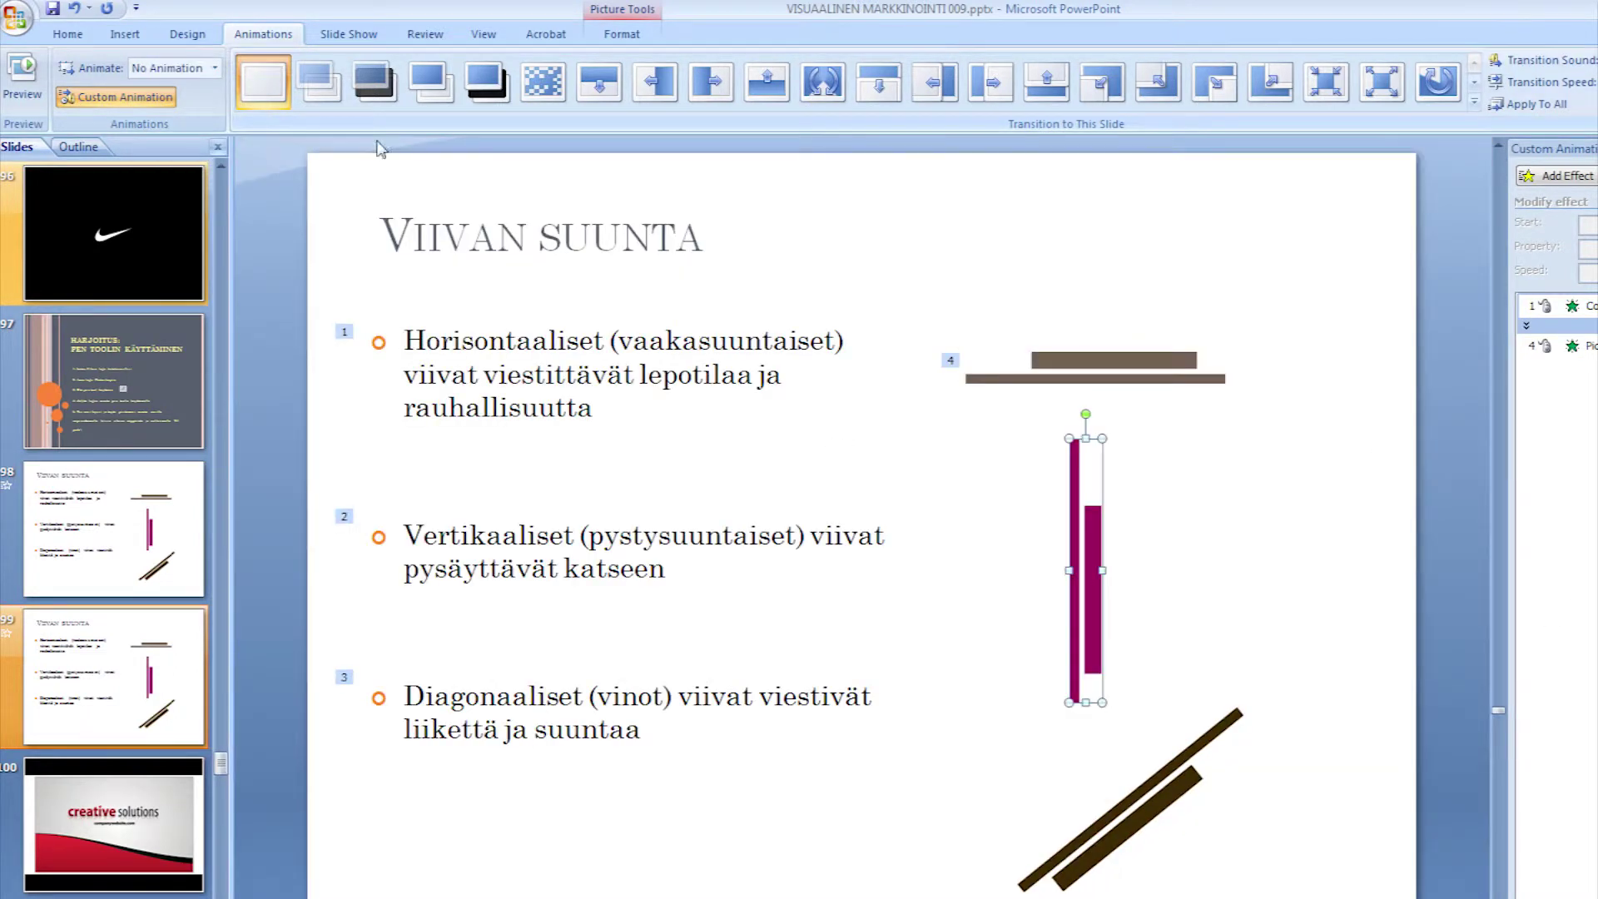
left_click(215, 67)
left_click(178, 113)
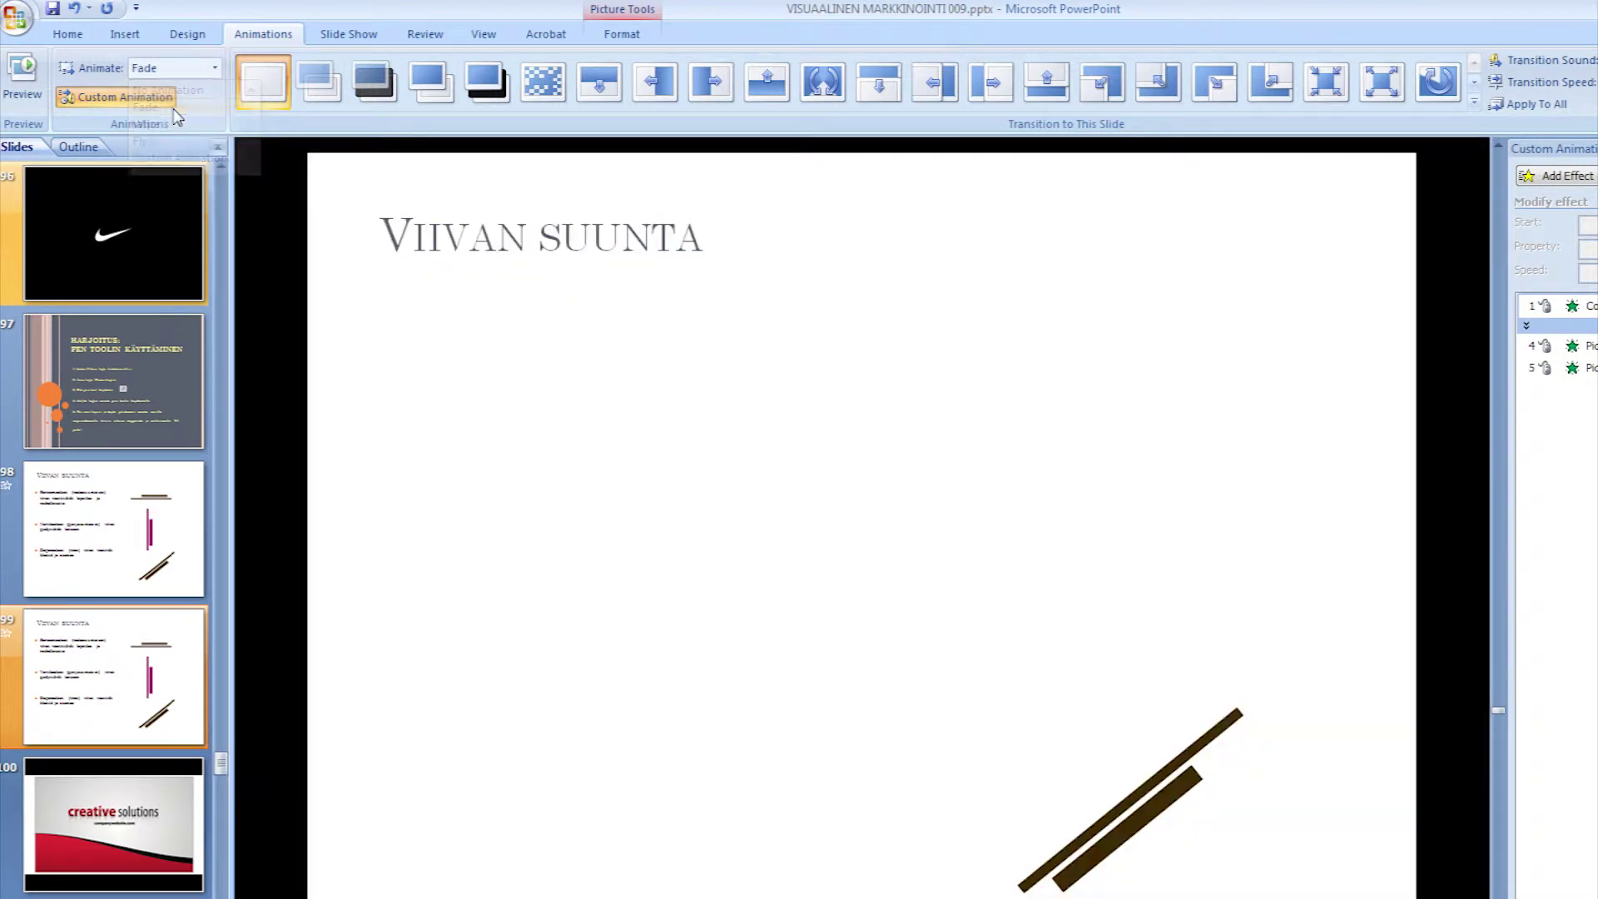
left_click(1148, 790)
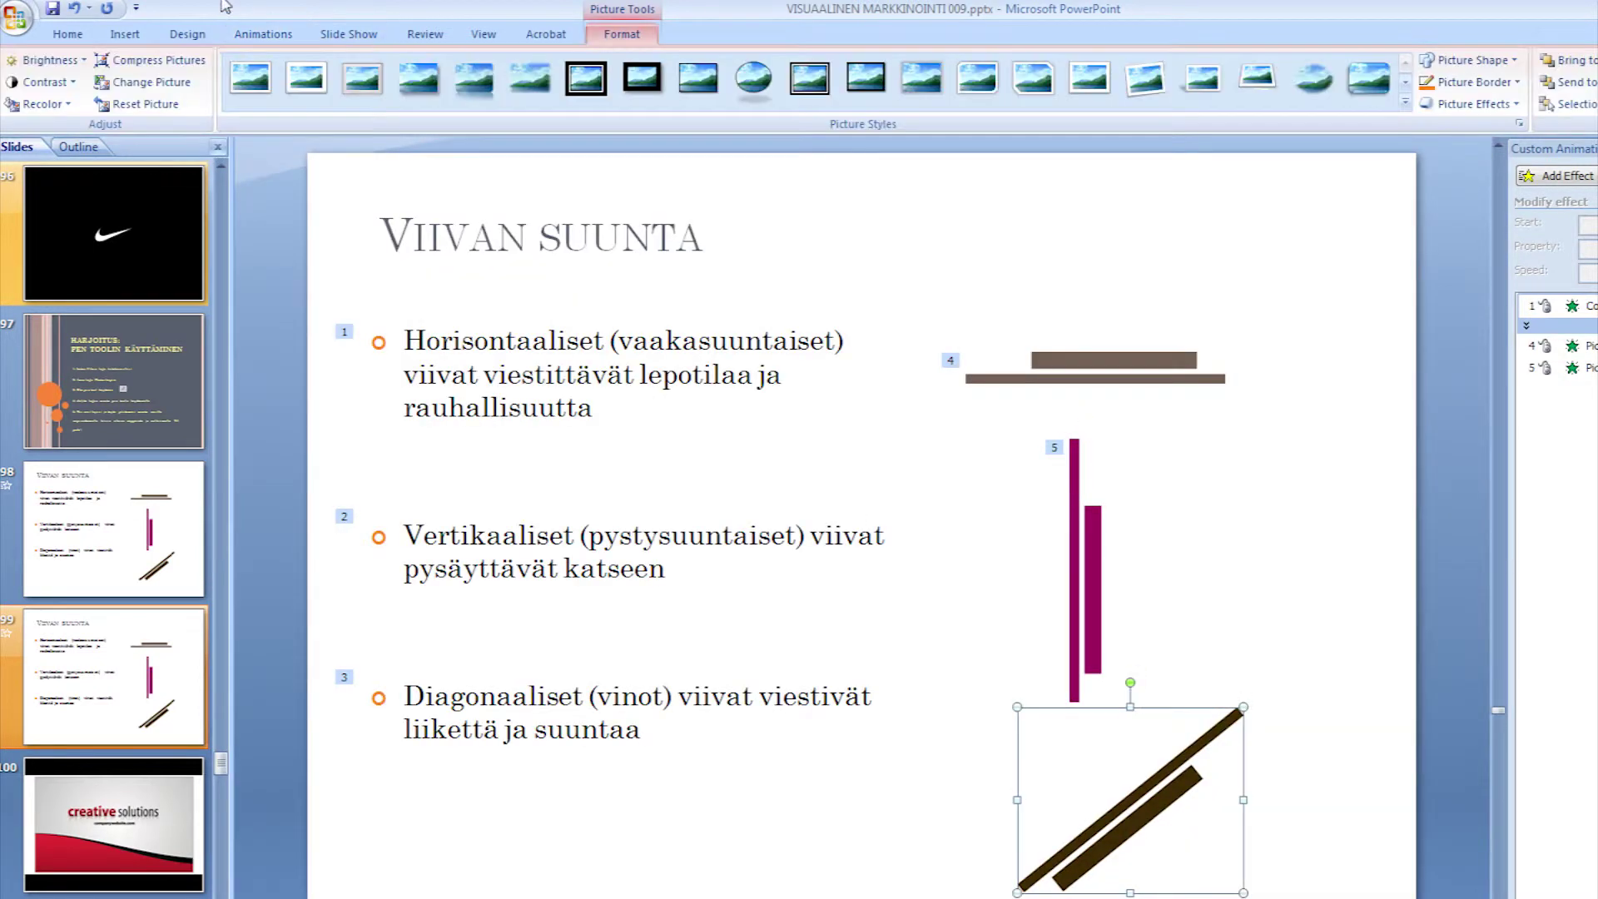
left_click(259, 33)
left_click(215, 68)
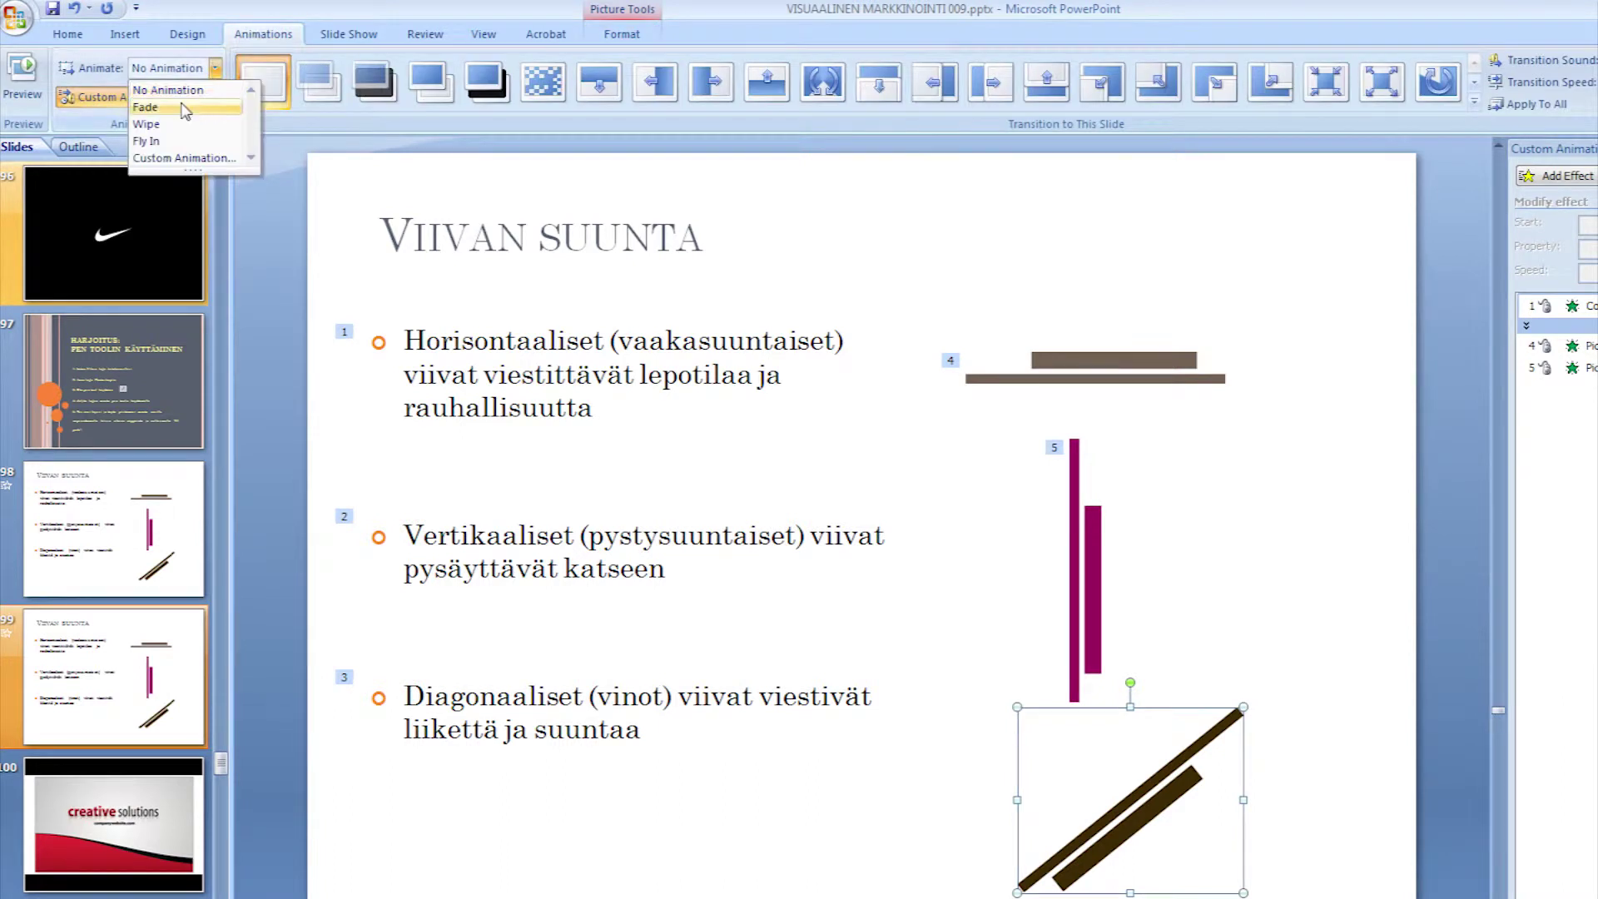
left_click(181, 107)
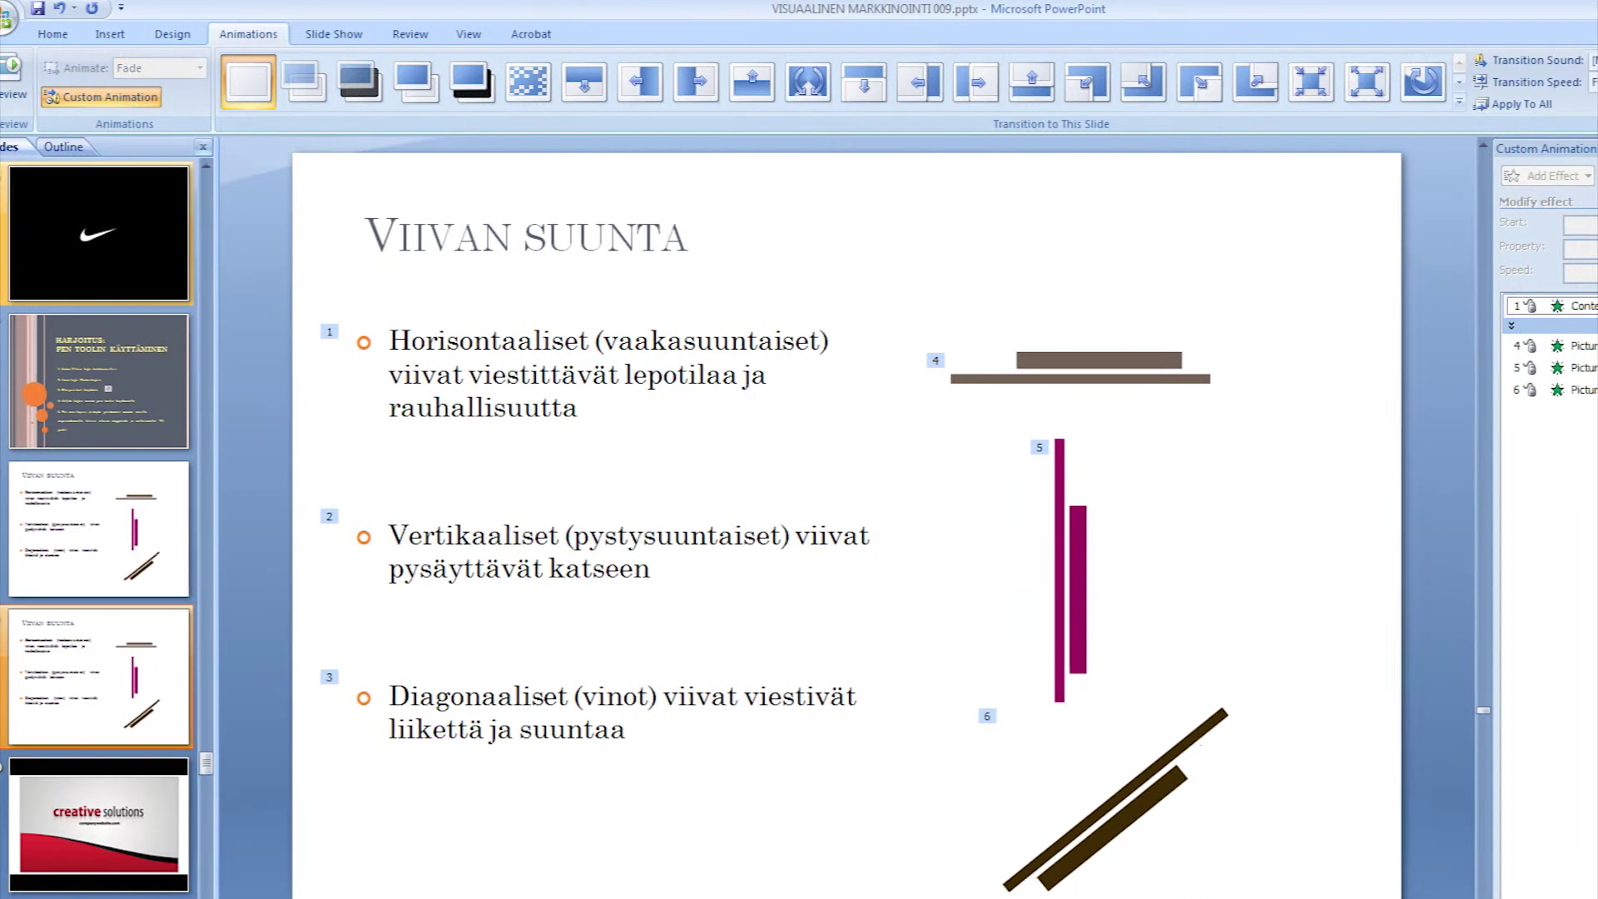
- Expand the list and move Picture 3's fade after paragraph 1 and Picture 4's after paragraph 2
left_click(1526, 325)
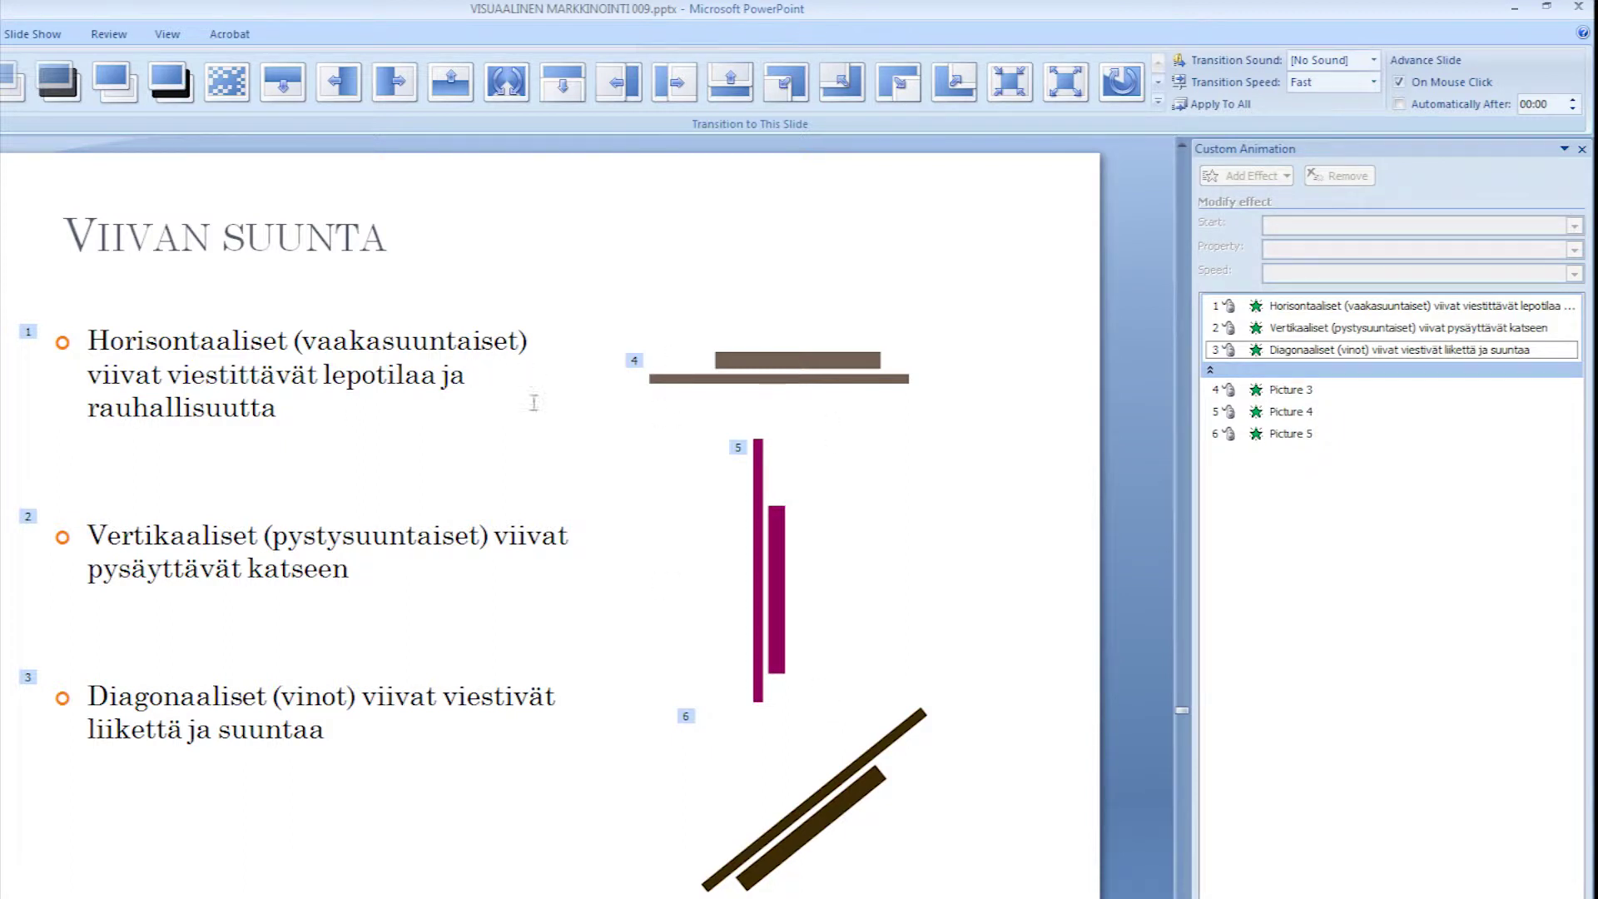
left_click(1331, 390)
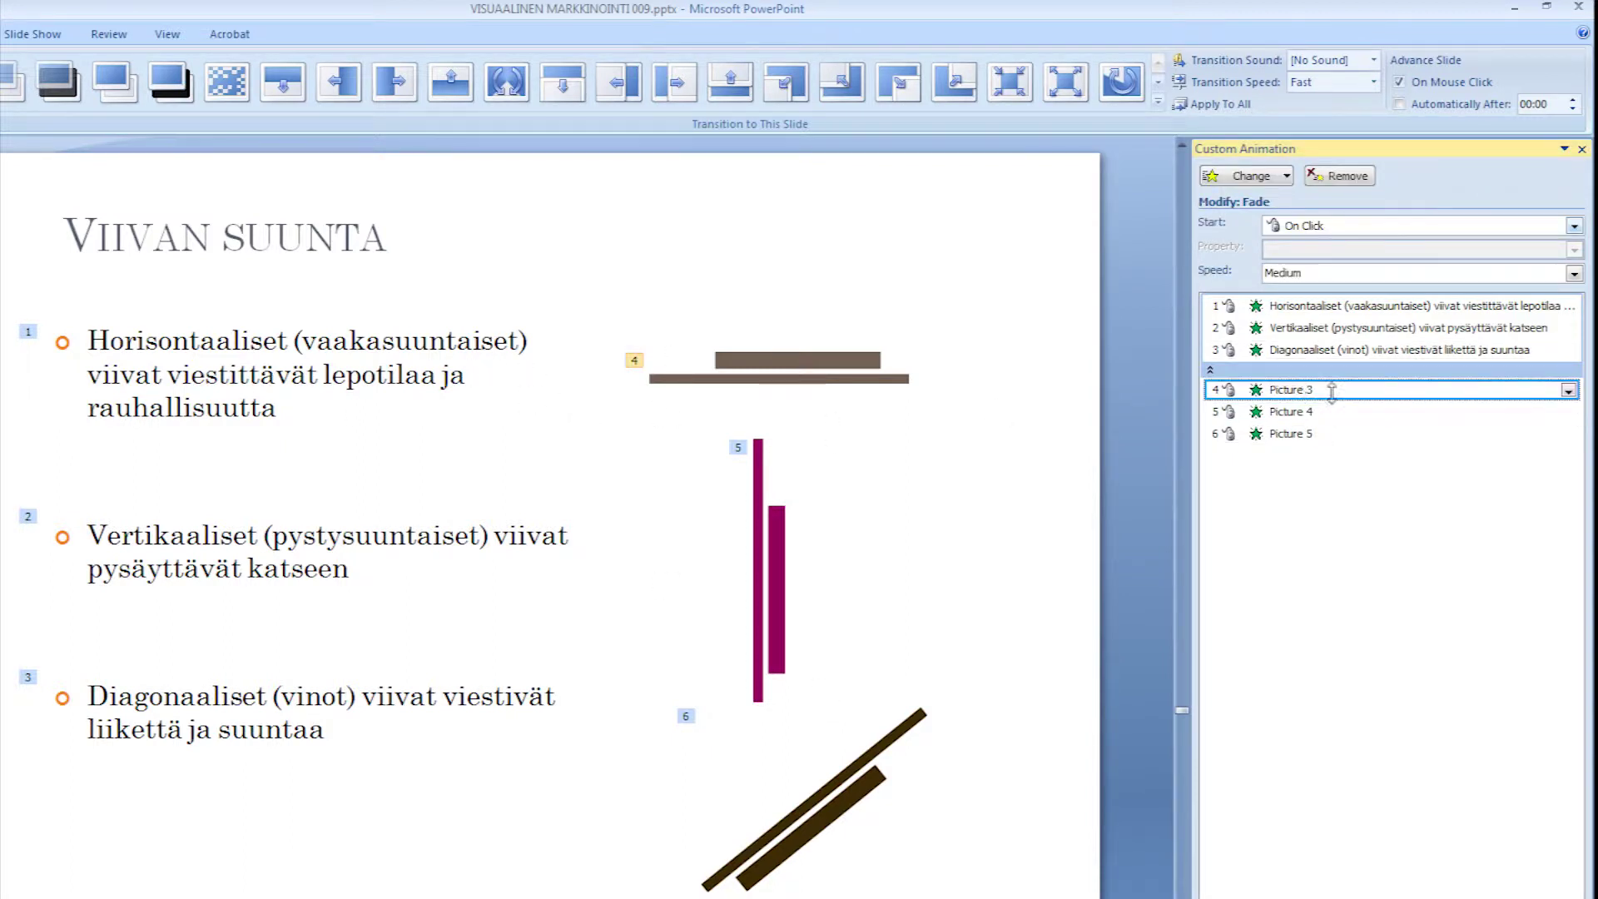
left_click_drag(1288, 387, 1313, 327)
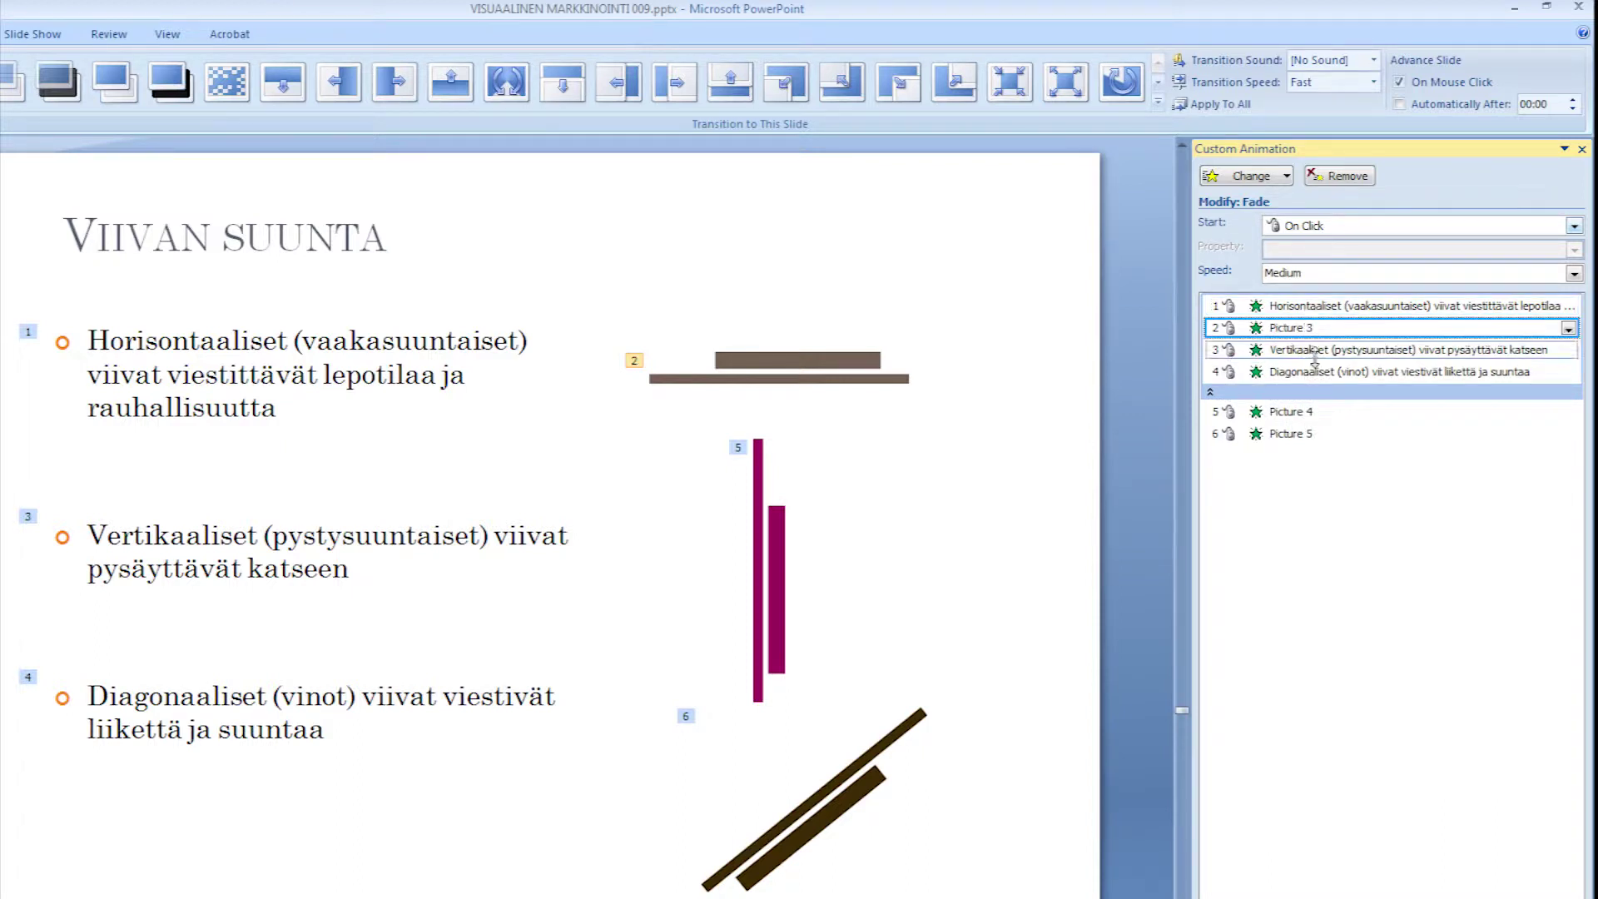
left_click(1308, 414)
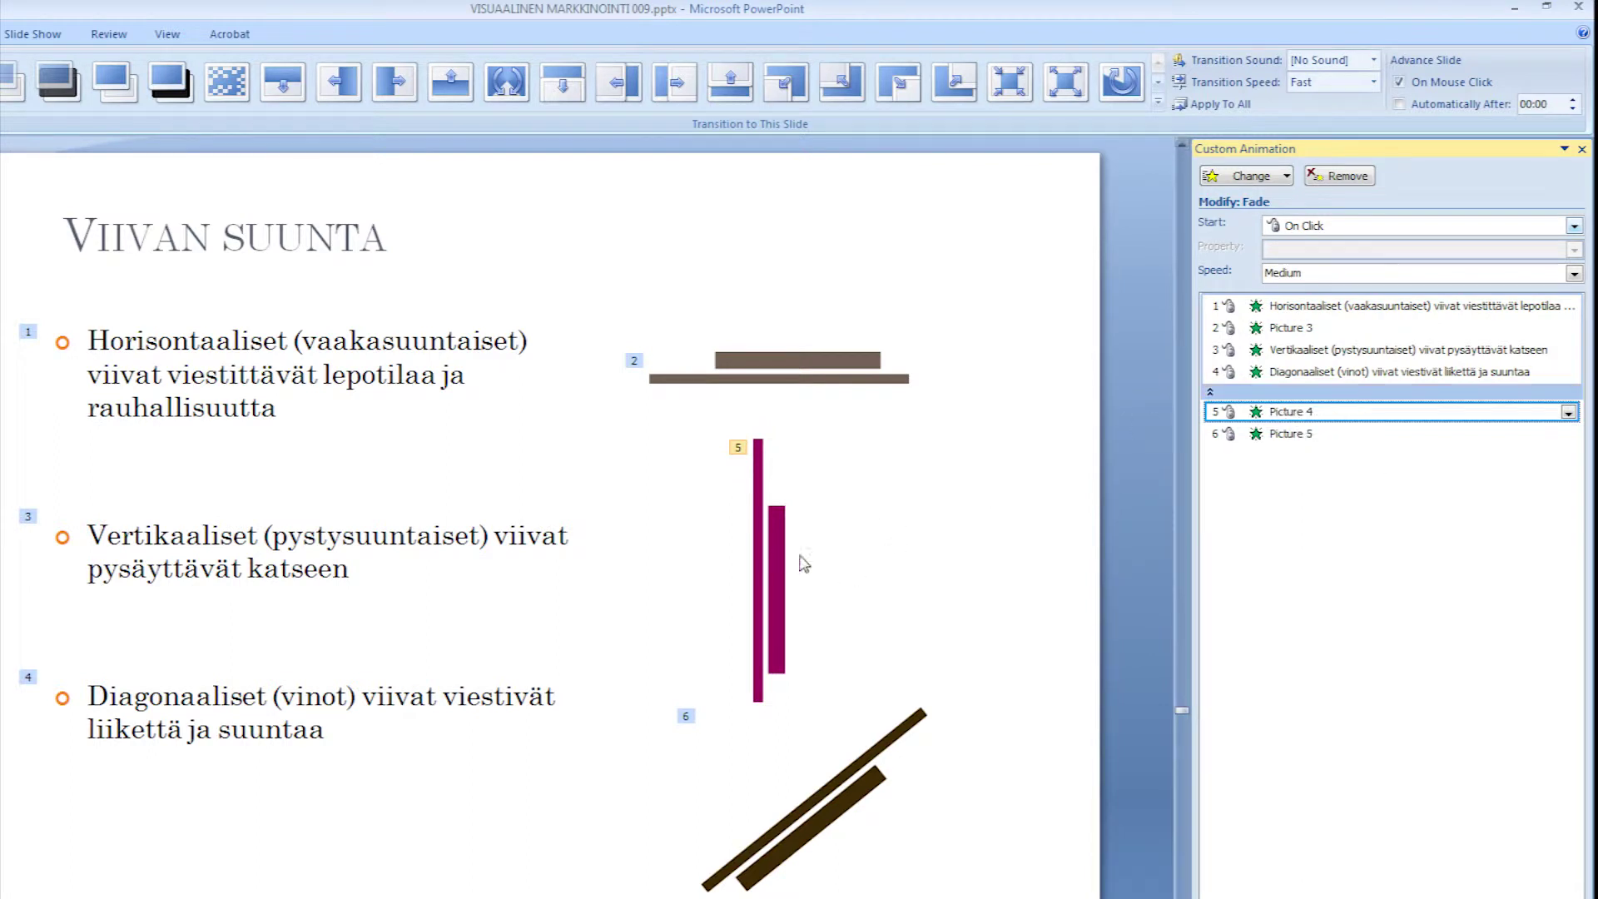
left_click_drag(1309, 412, 1315, 373)
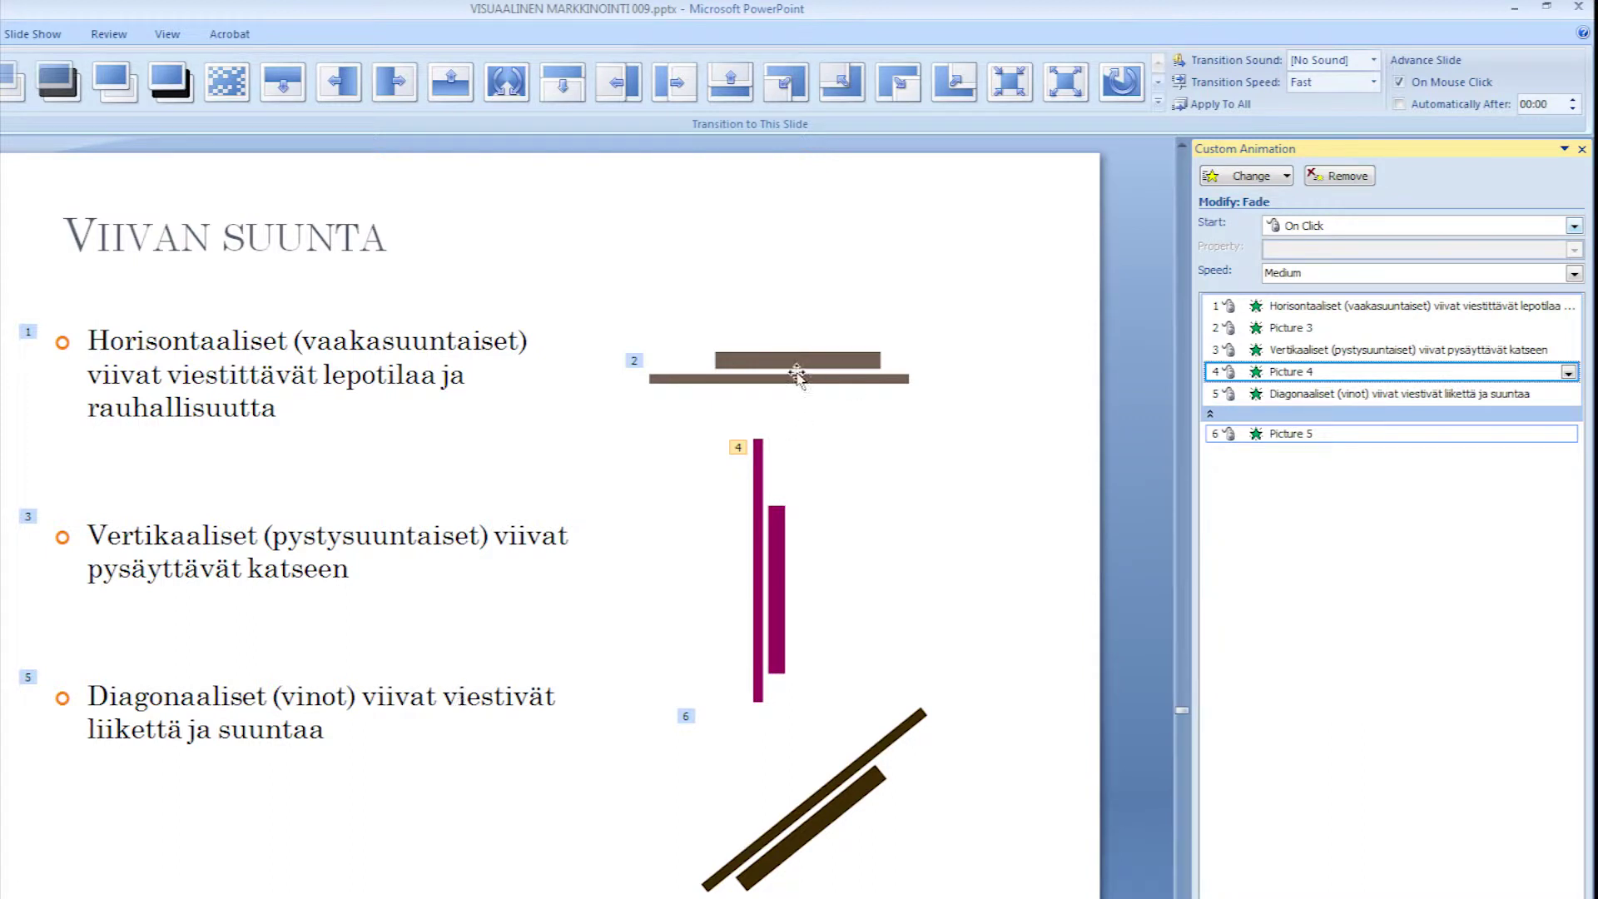
- Add a Fast Fade exit to the horizontal bars picture (Picture 3)
left_click(749, 367)
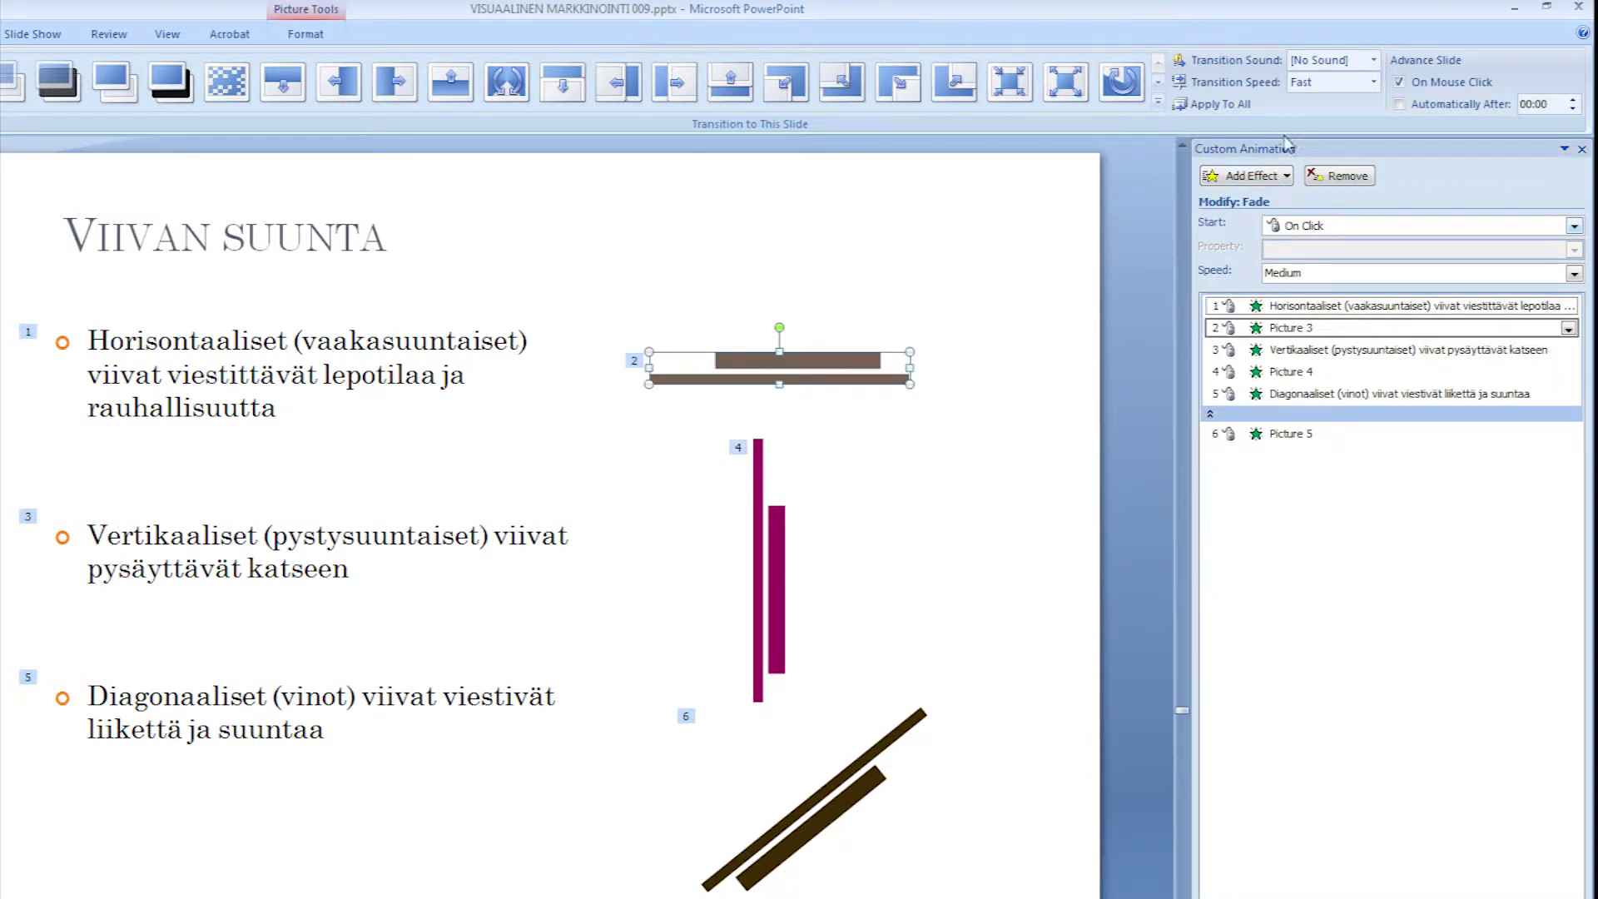
left_click(1287, 177)
mouse_move(1240, 245)
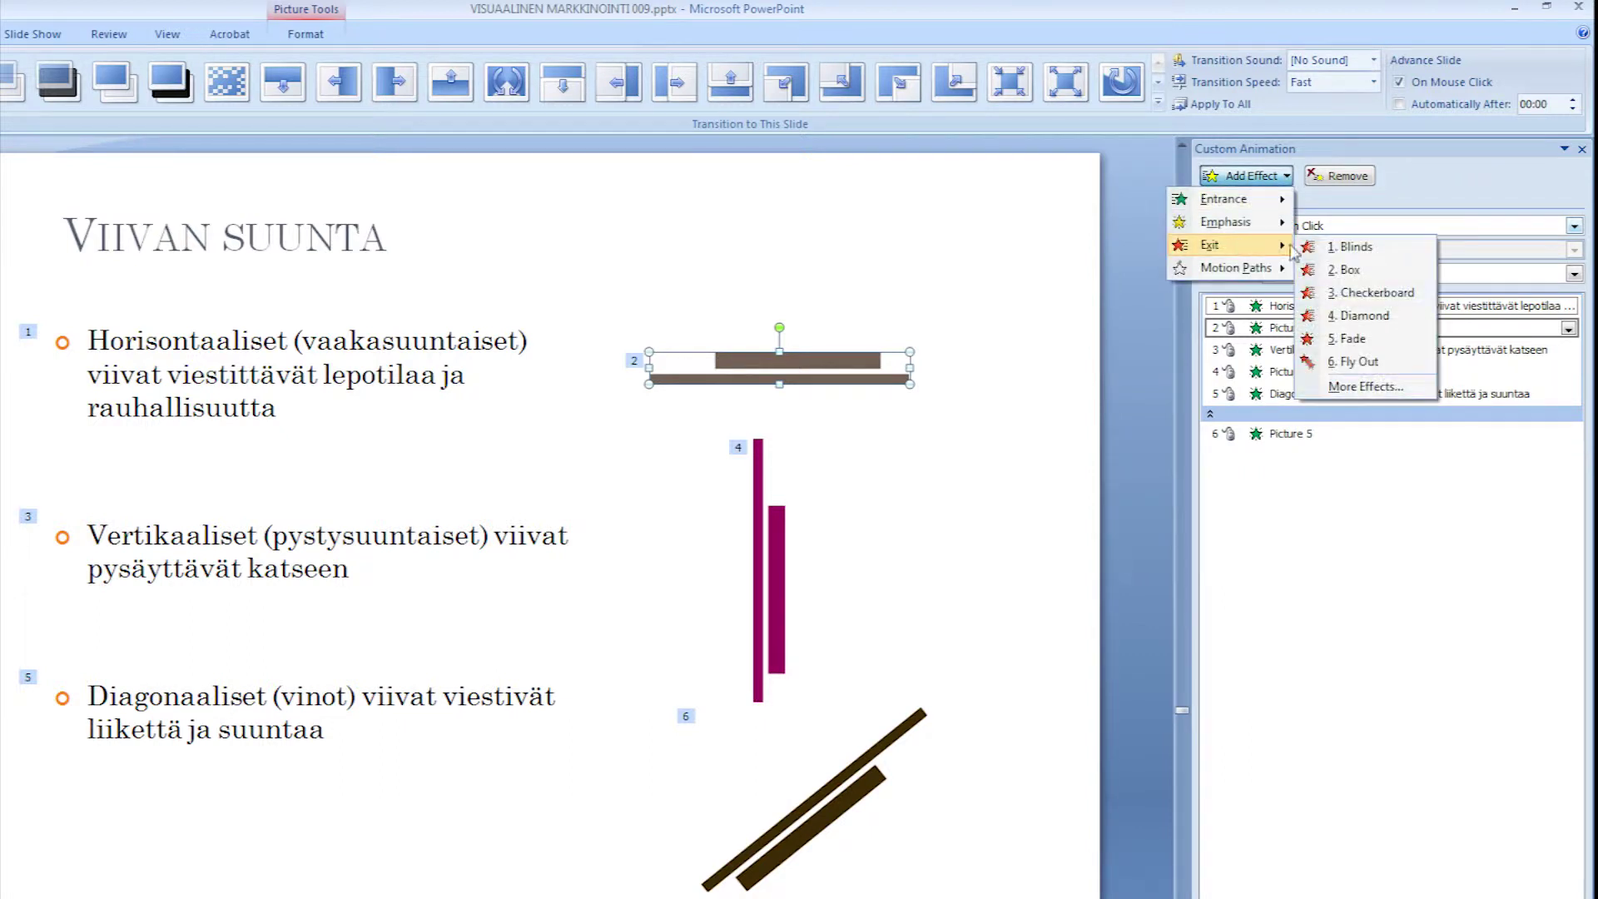
left_click(1366, 343)
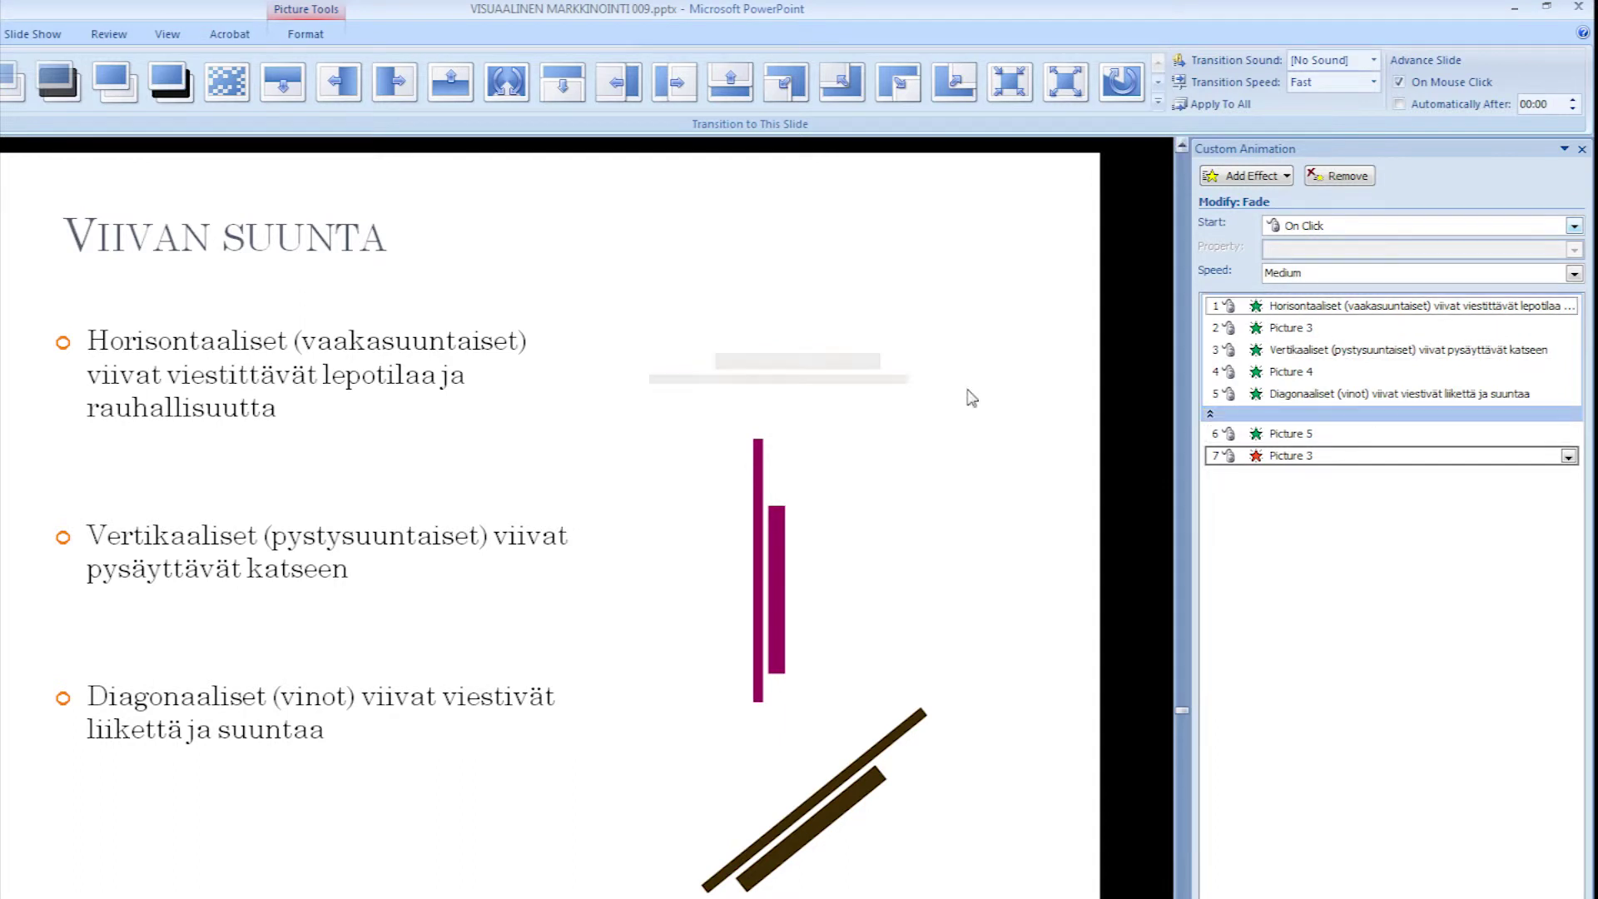
left_click(1573, 275)
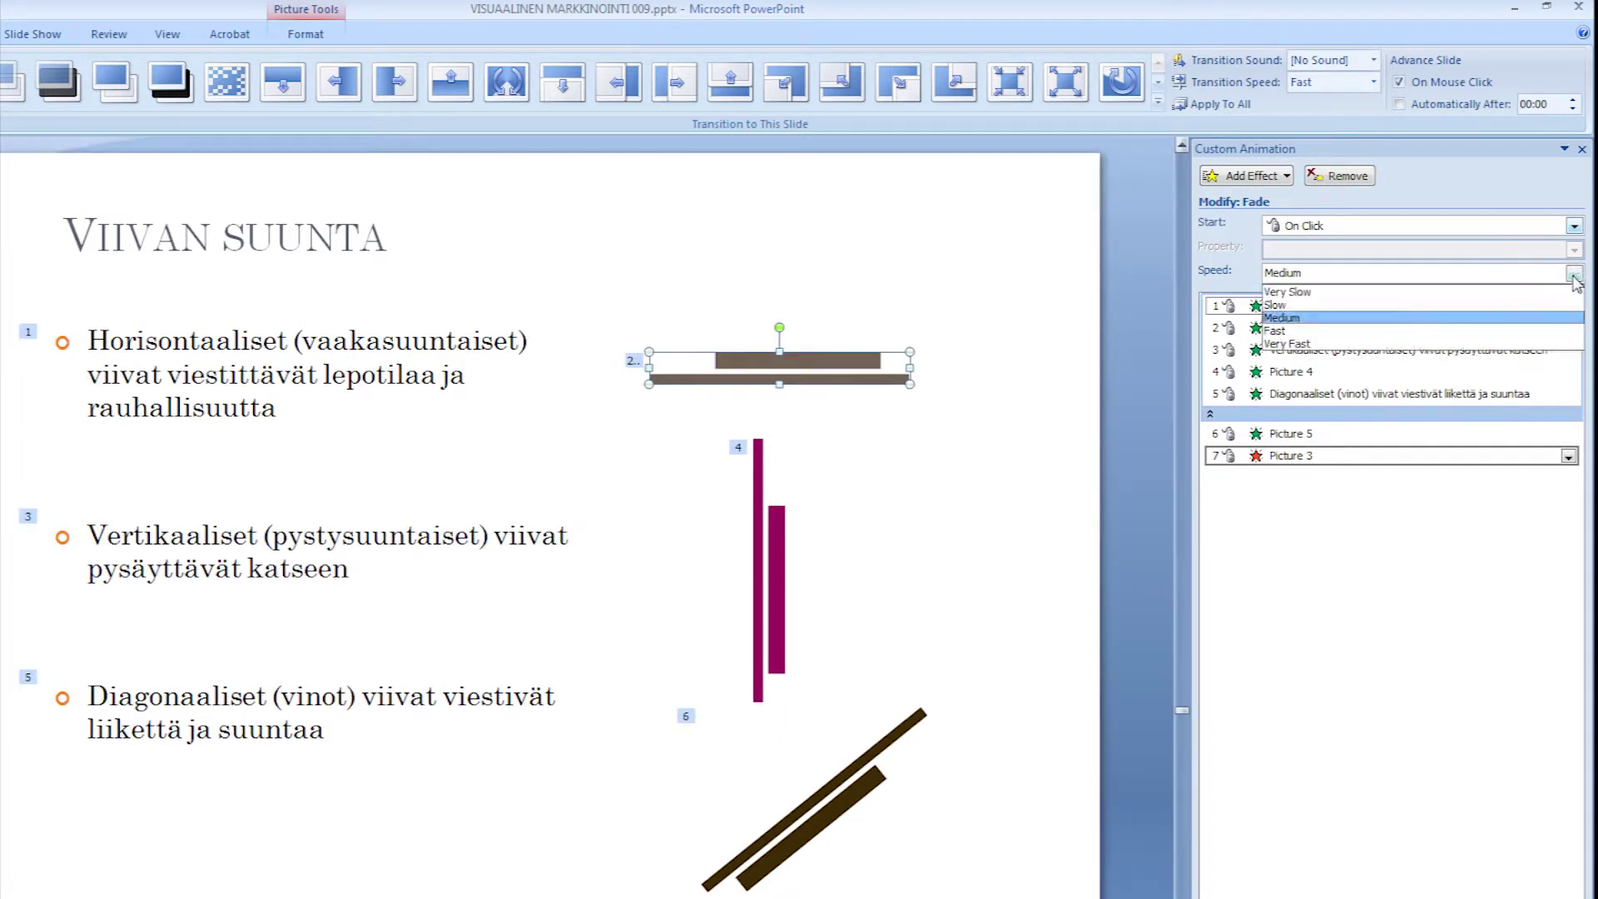
left_click(1398, 331)
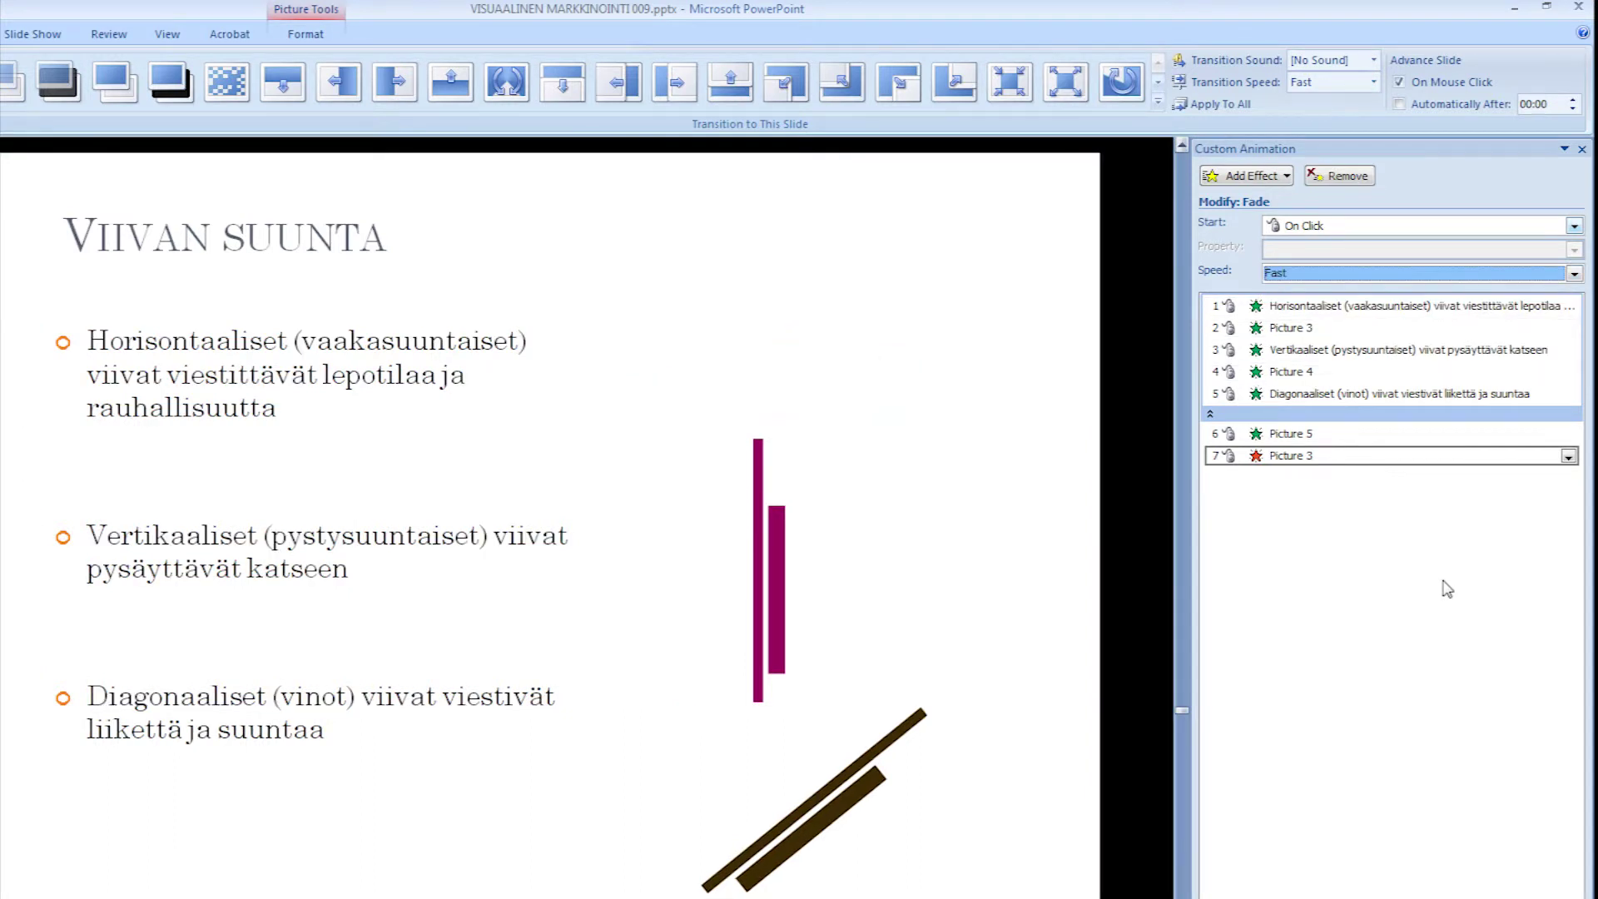
- Add a Fast Fade exit to the vertical bars picture (Picture 4)
left_click(781, 582)
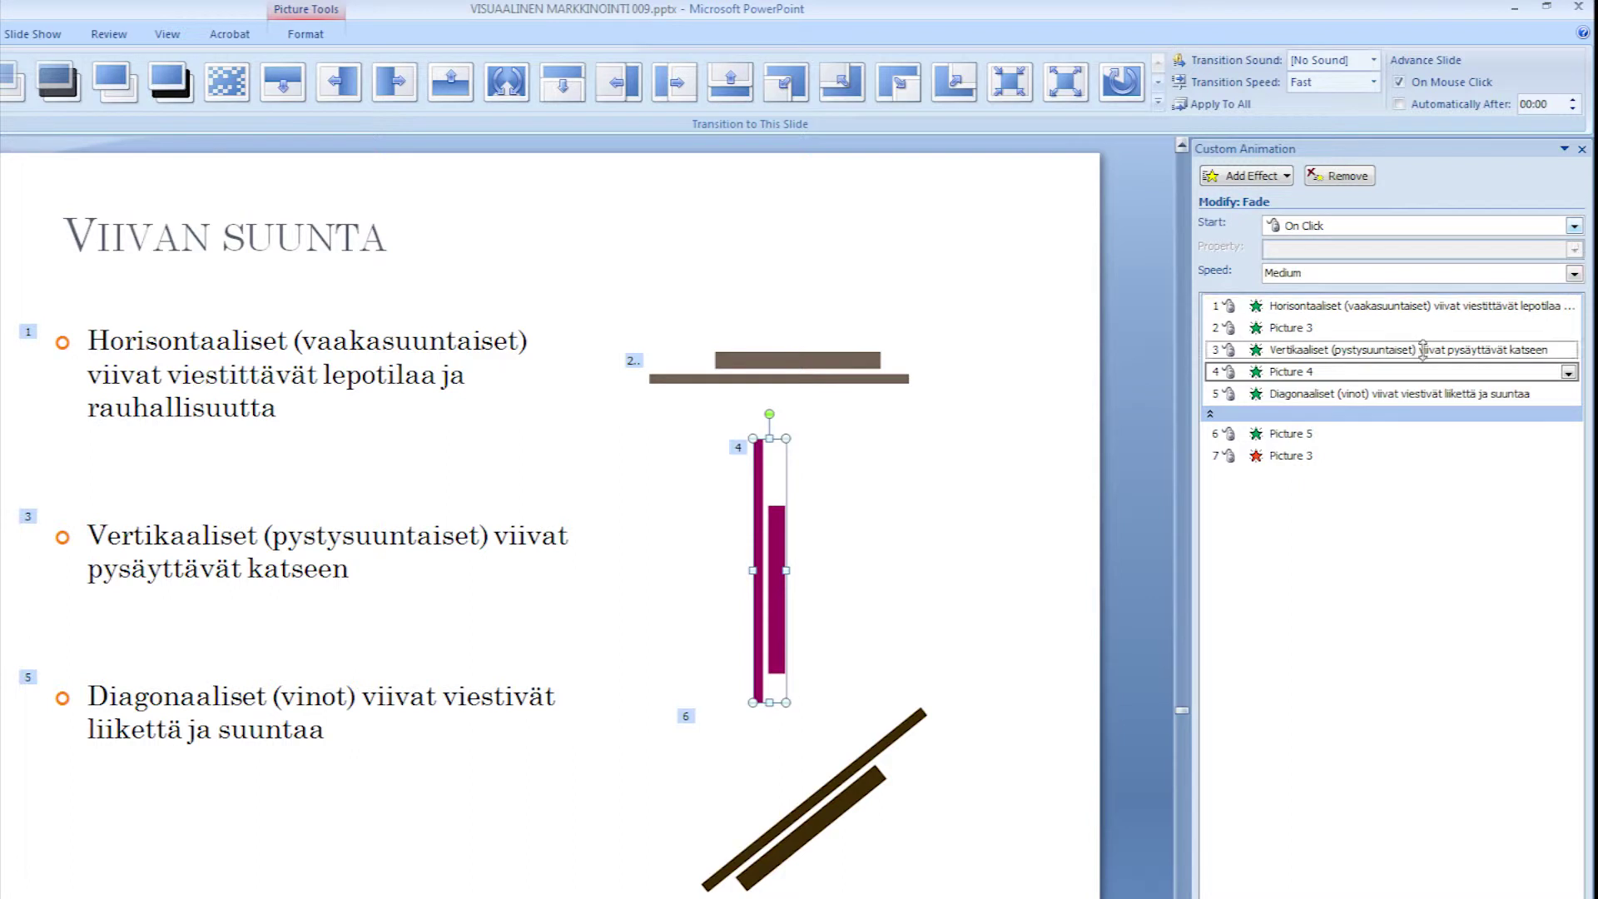
left_click(1285, 176)
mouse_move(1252, 247)
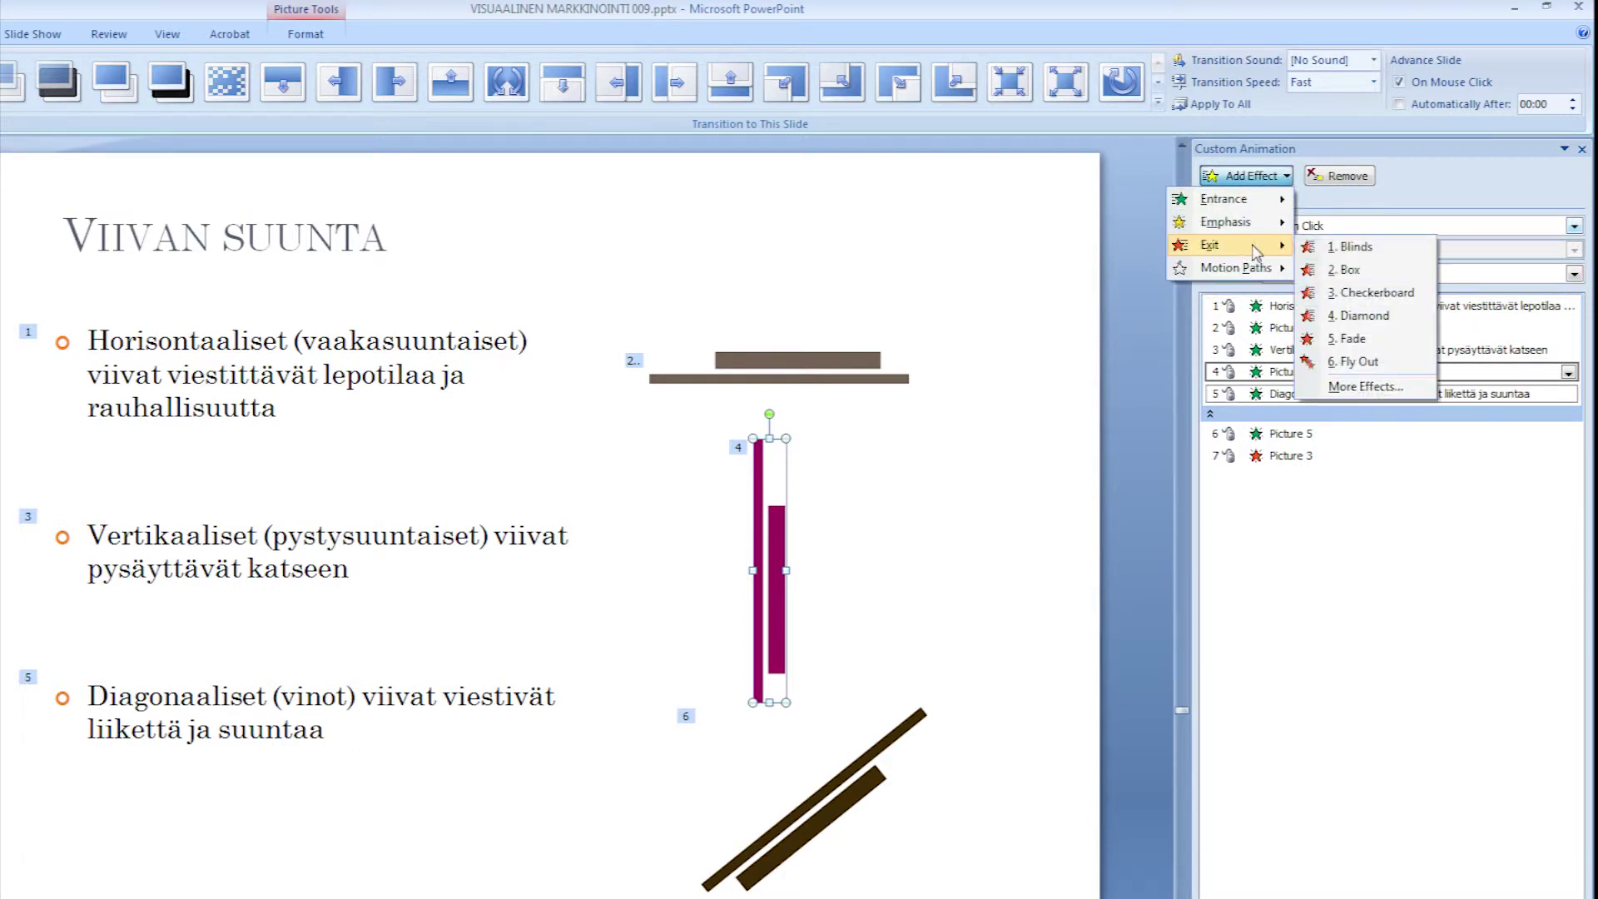
left_click(1398, 340)
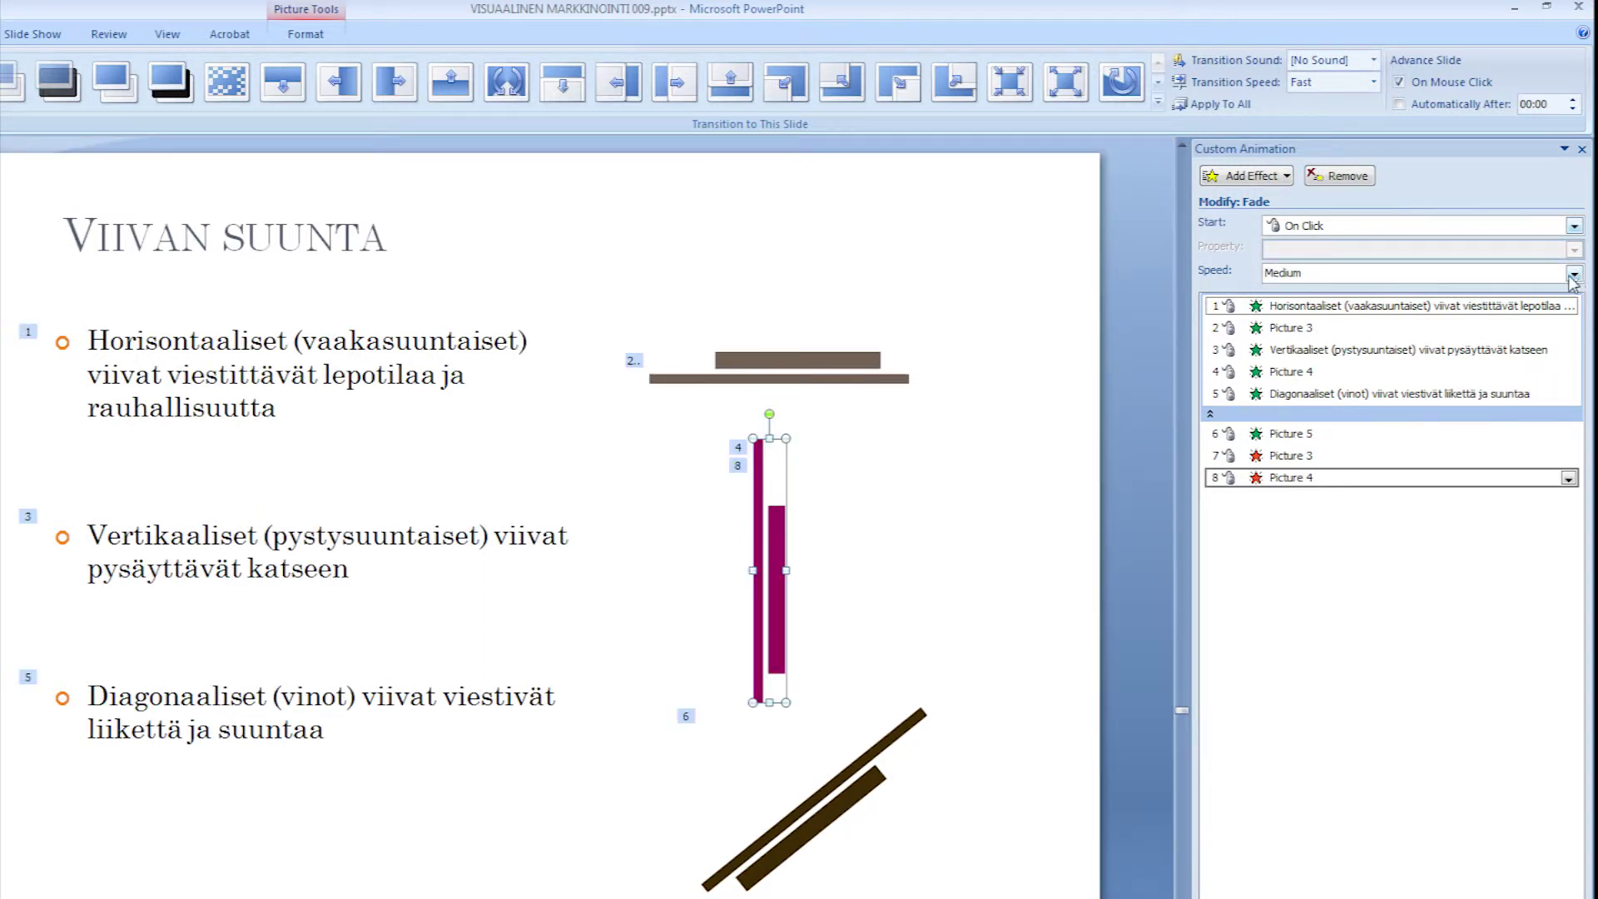
left_click(1574, 273)
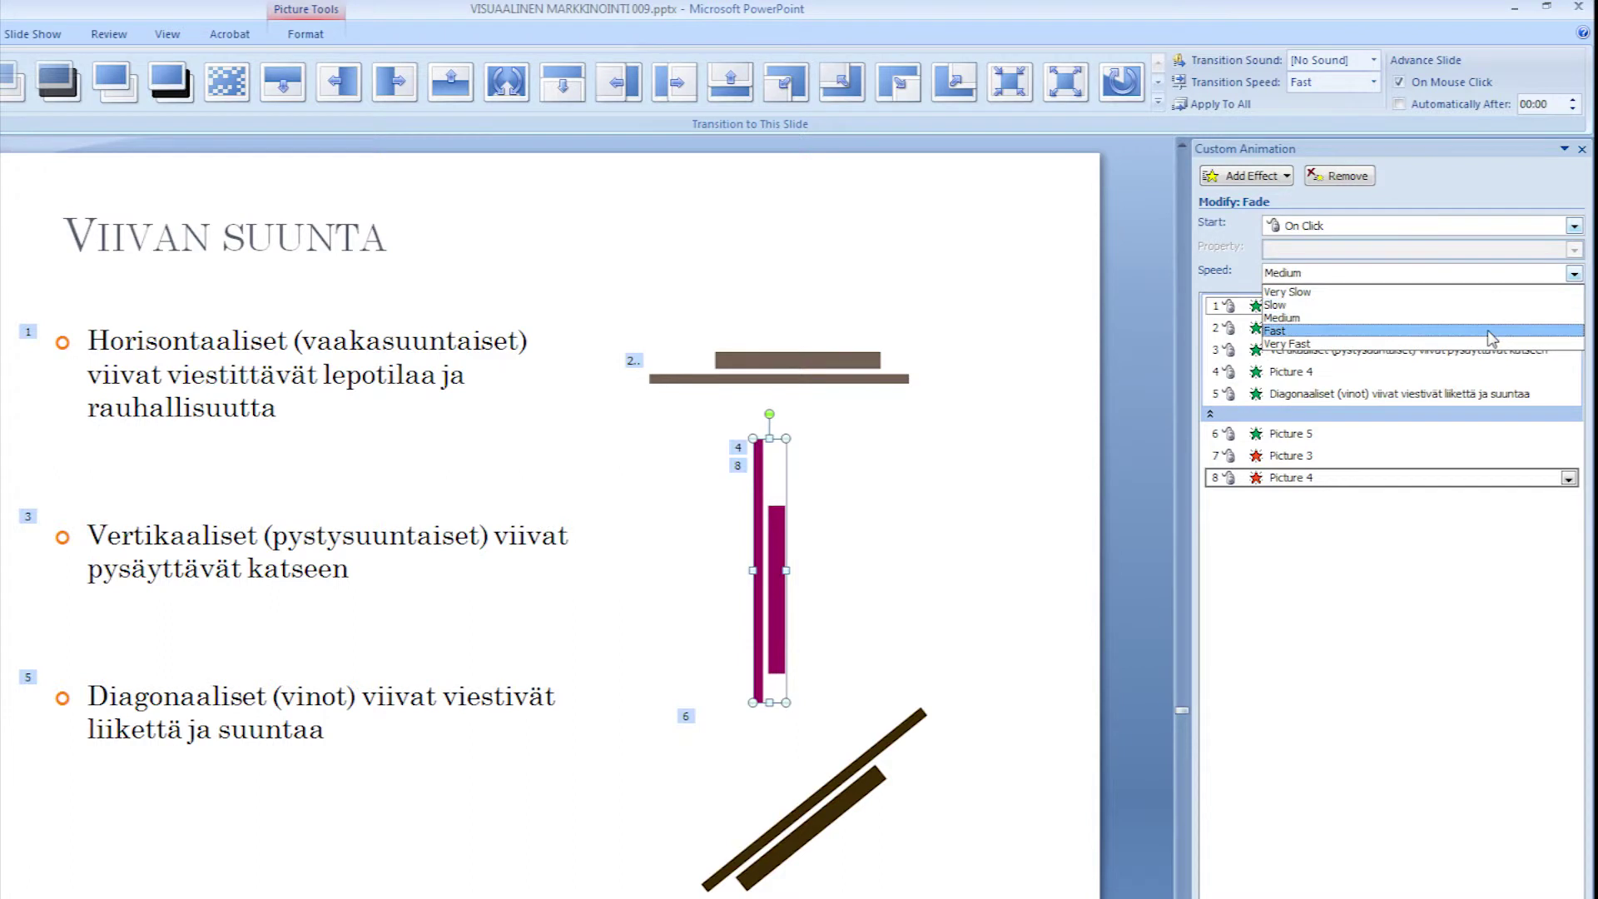
left_click(1331, 331)
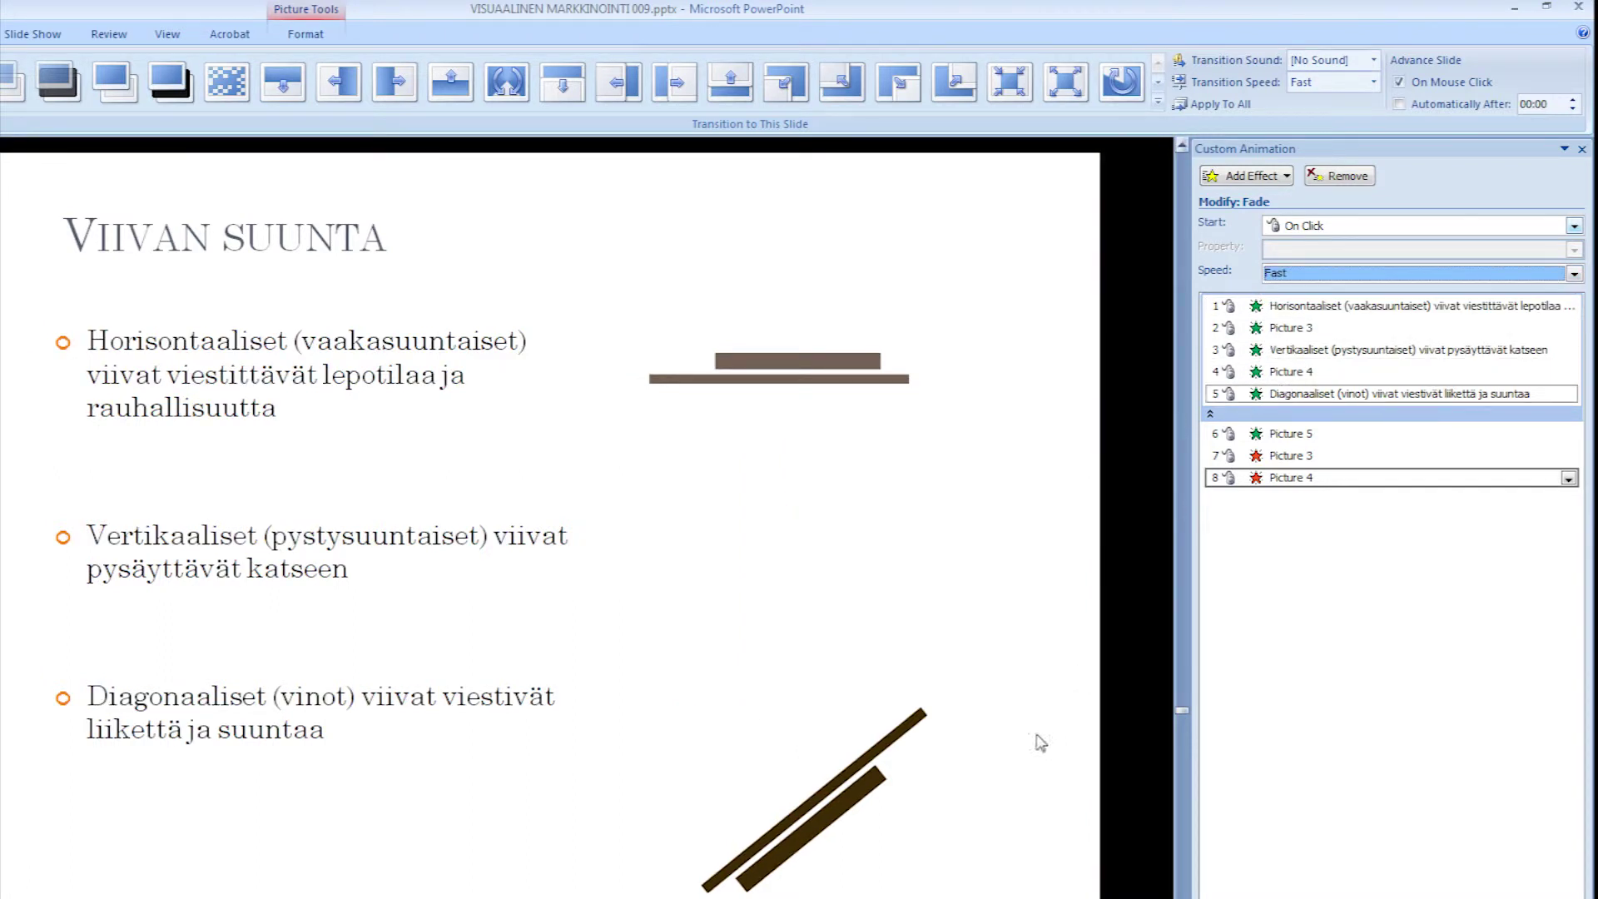
- Add a Fast Fade exit to the diagonal lines picture (Picture 5)
left_click(862, 799)
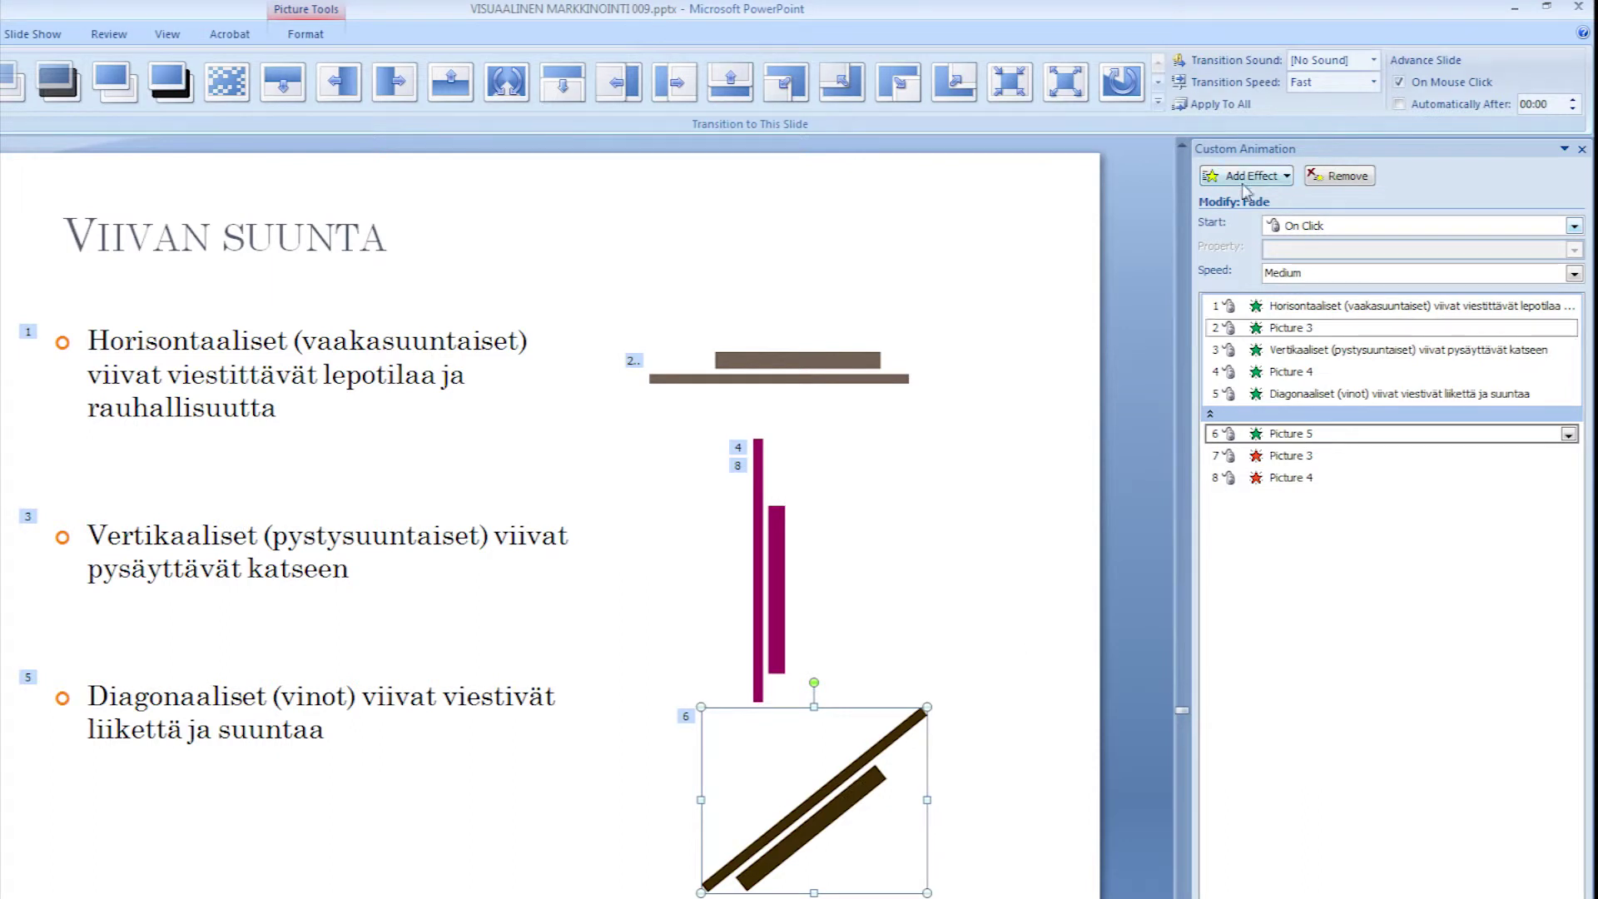
left_click(1269, 178)
mouse_move(1223, 244)
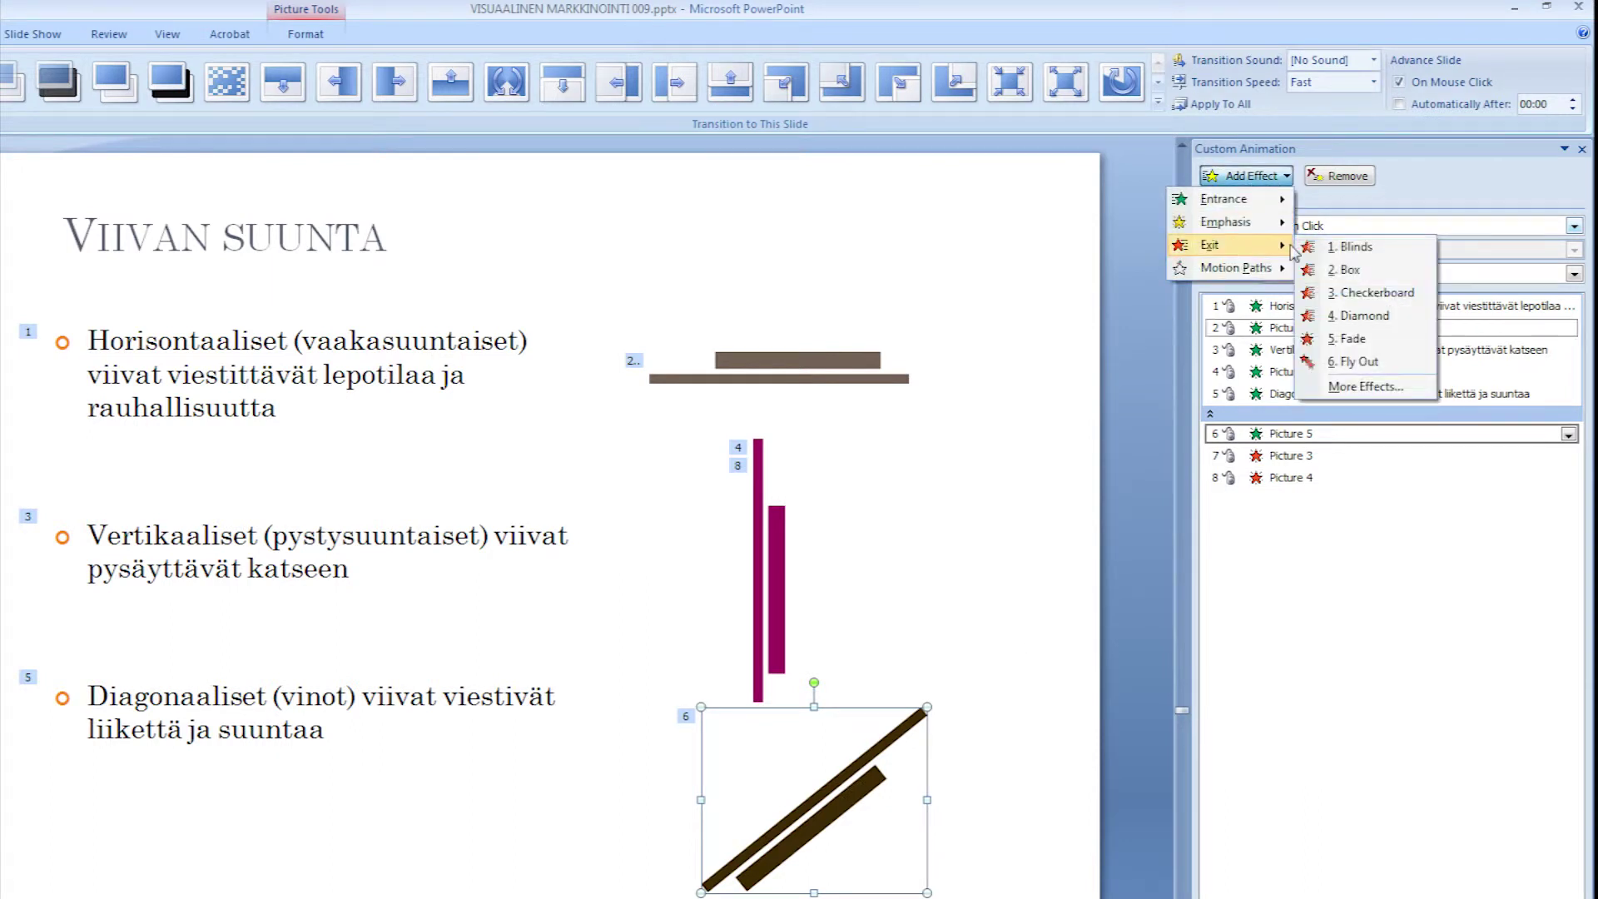
left_click(1352, 337)
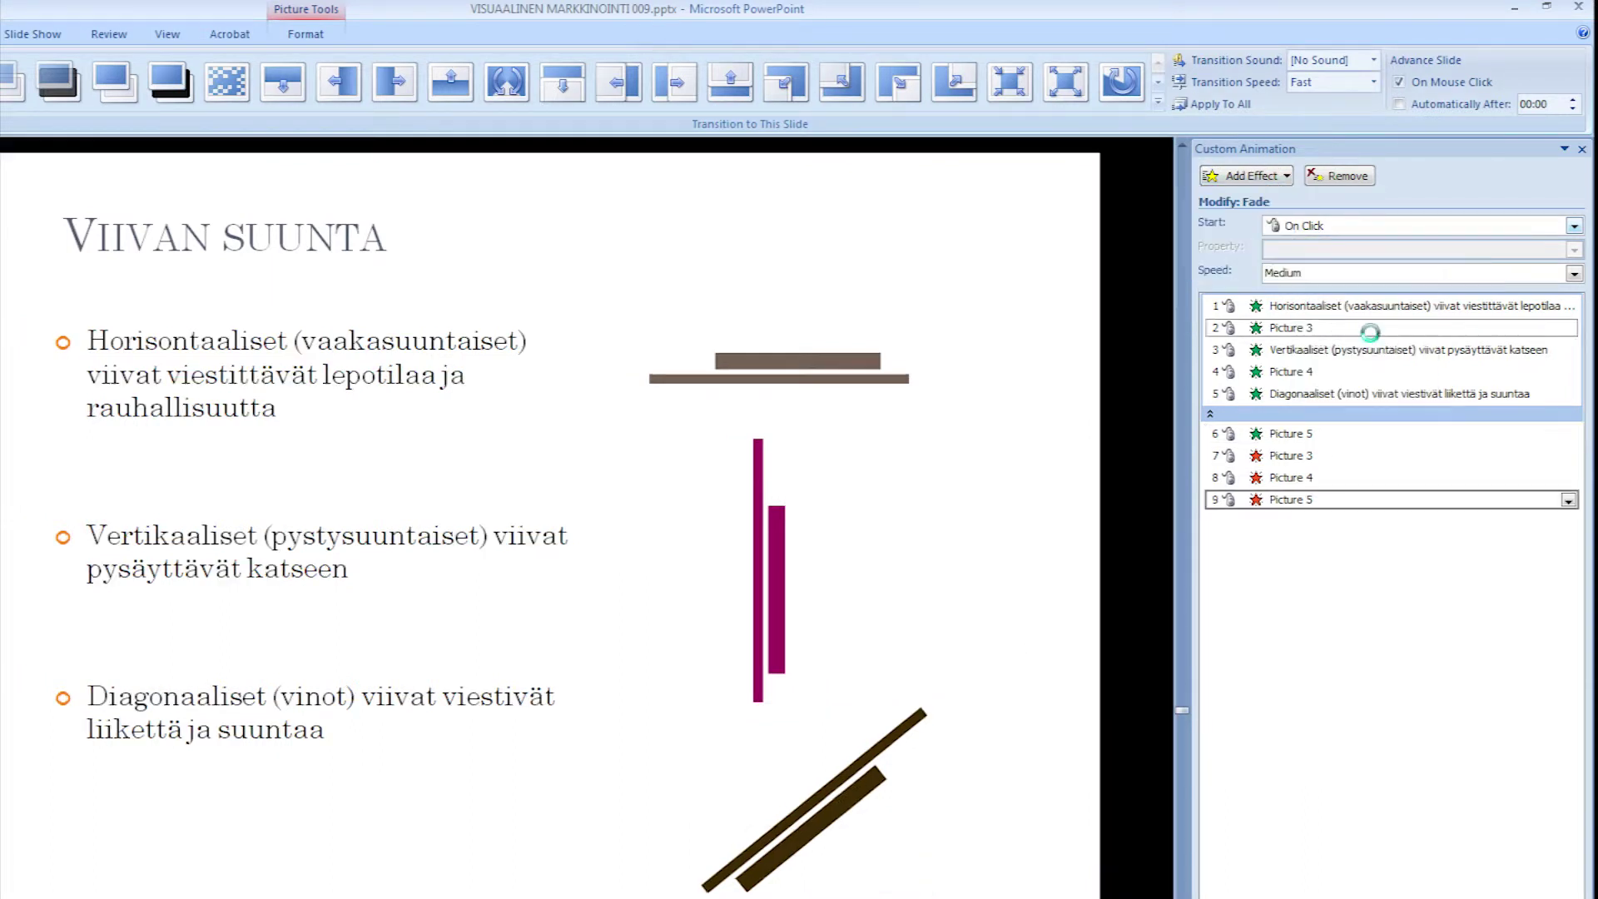
left_click(1573, 274)
left_click(1503, 330)
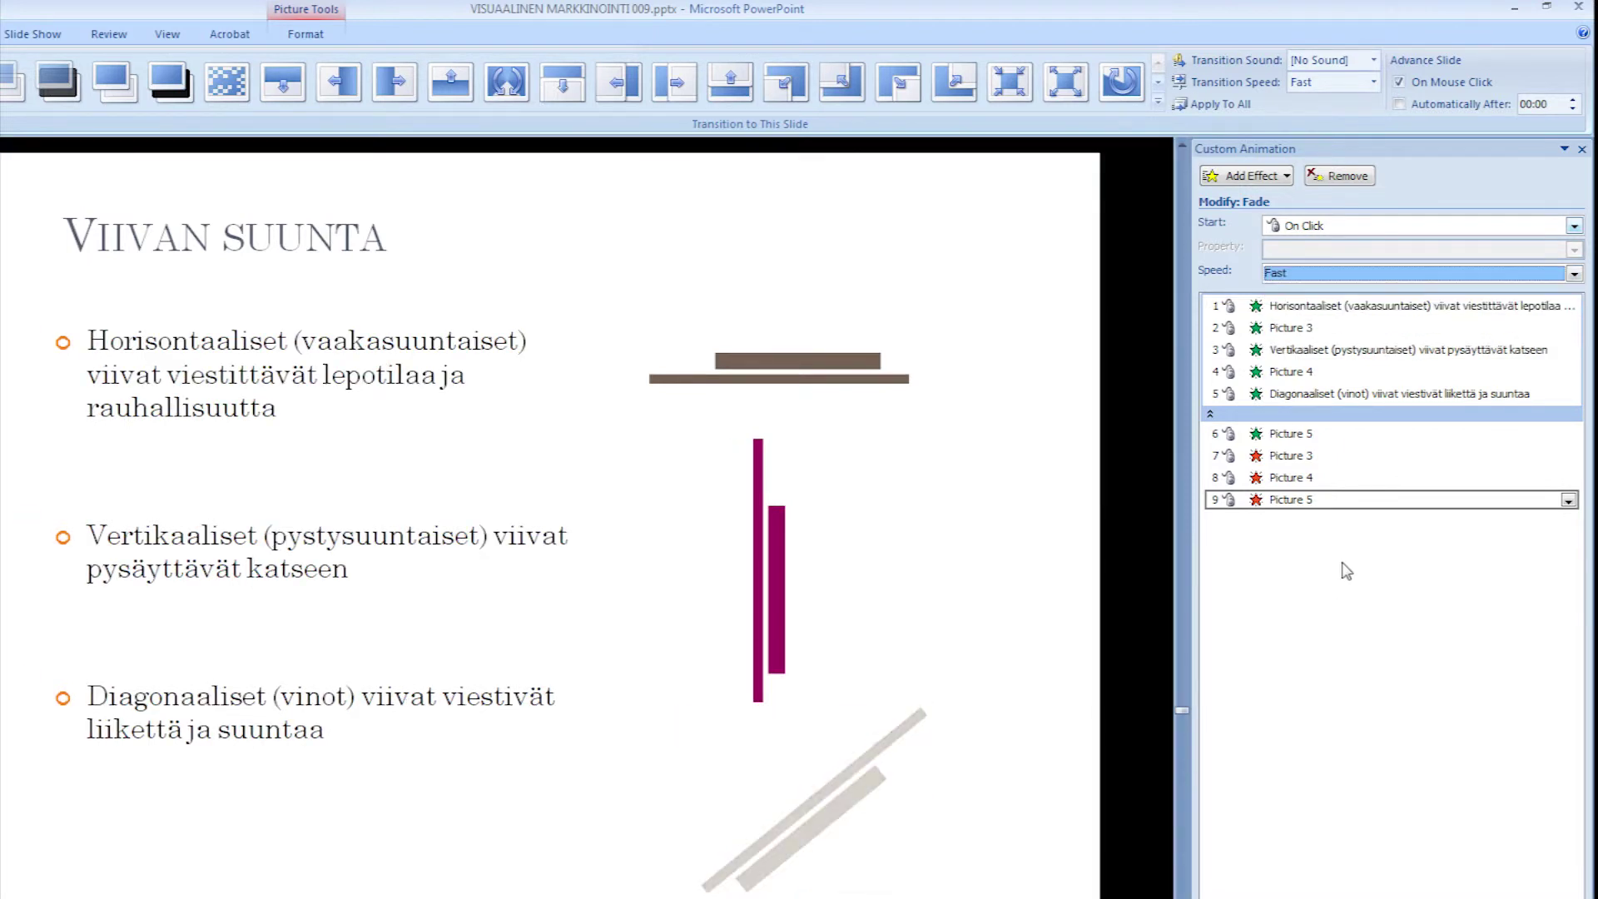
- Move Picture 3's fade-out to step 3 and Picture 4's to step 6, right after their fade-ins
left_click(1240, 595)
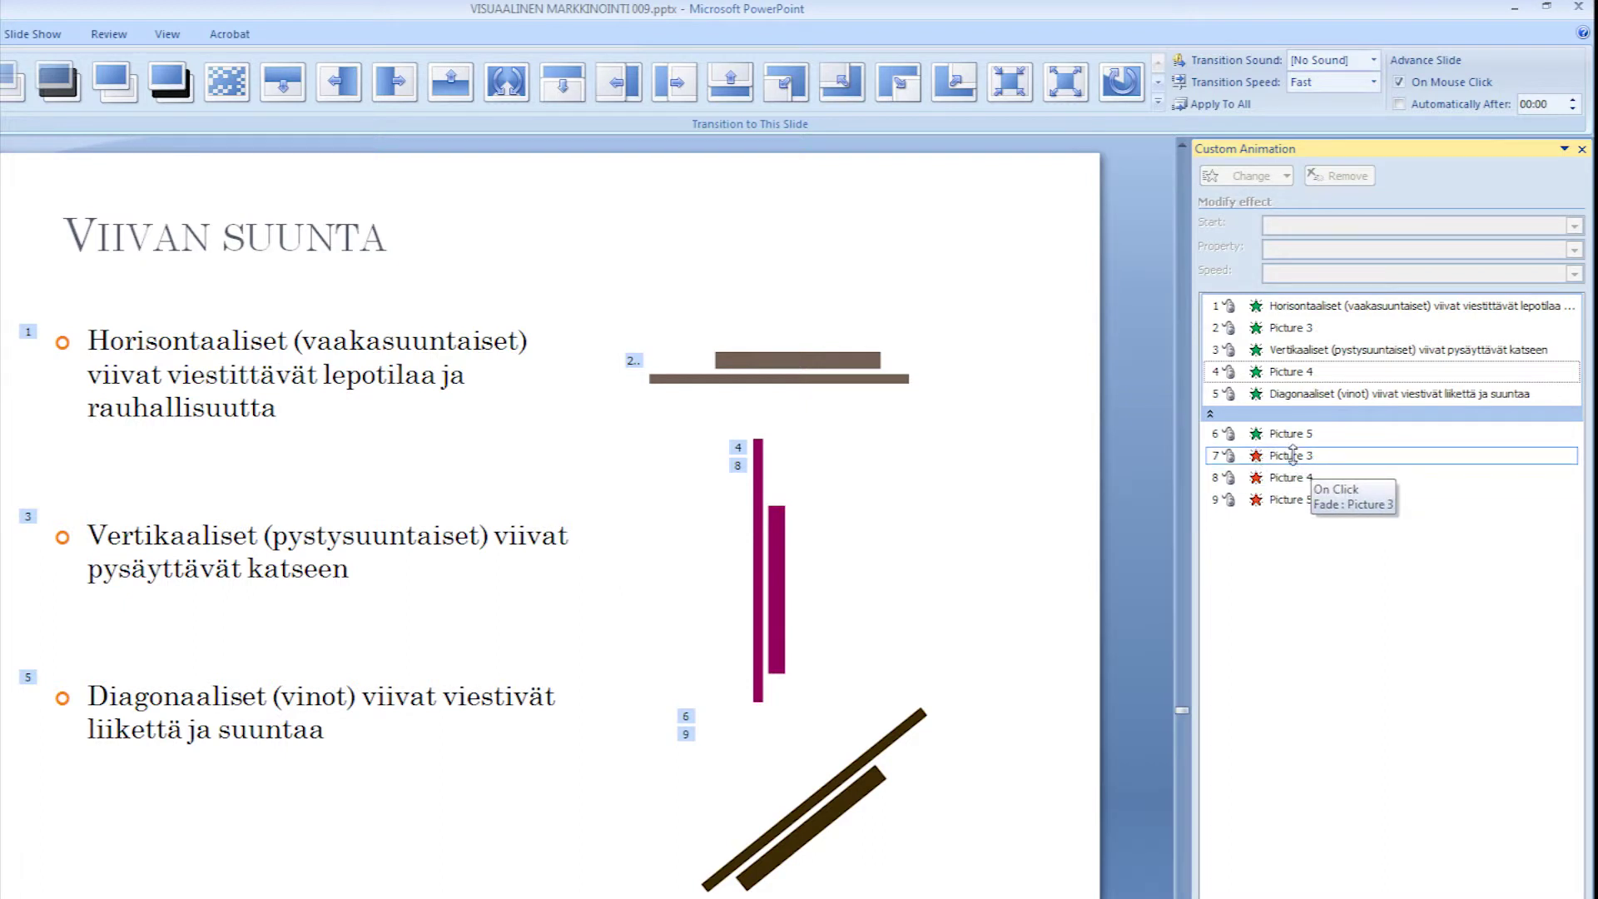
left_click_drag(1292, 455, 1313, 346)
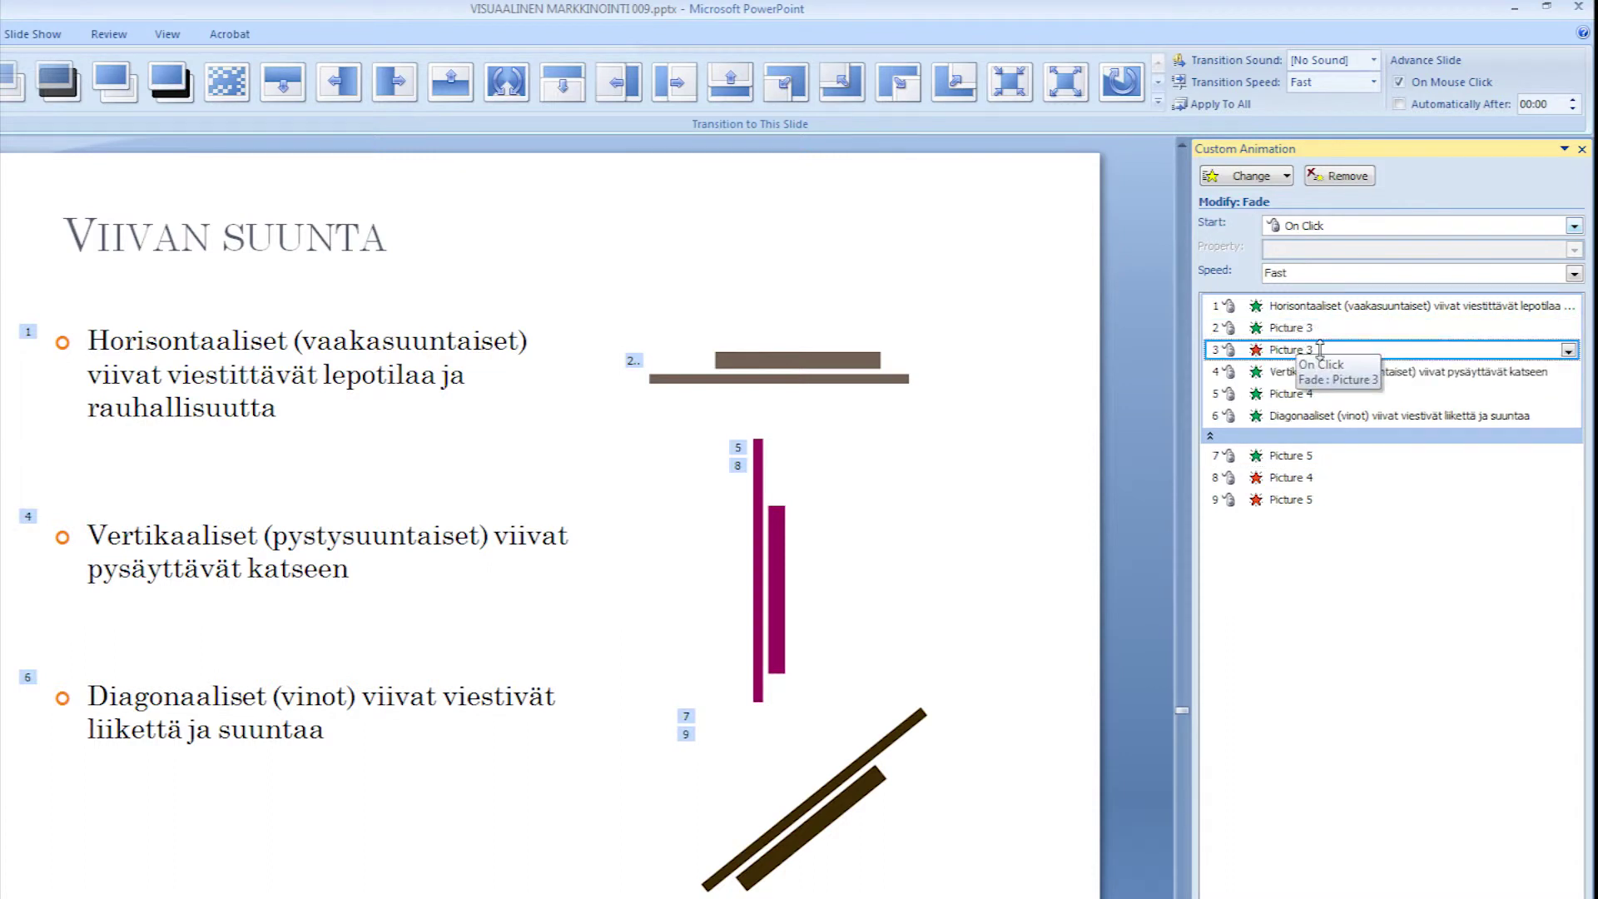
left_click(1294, 476)
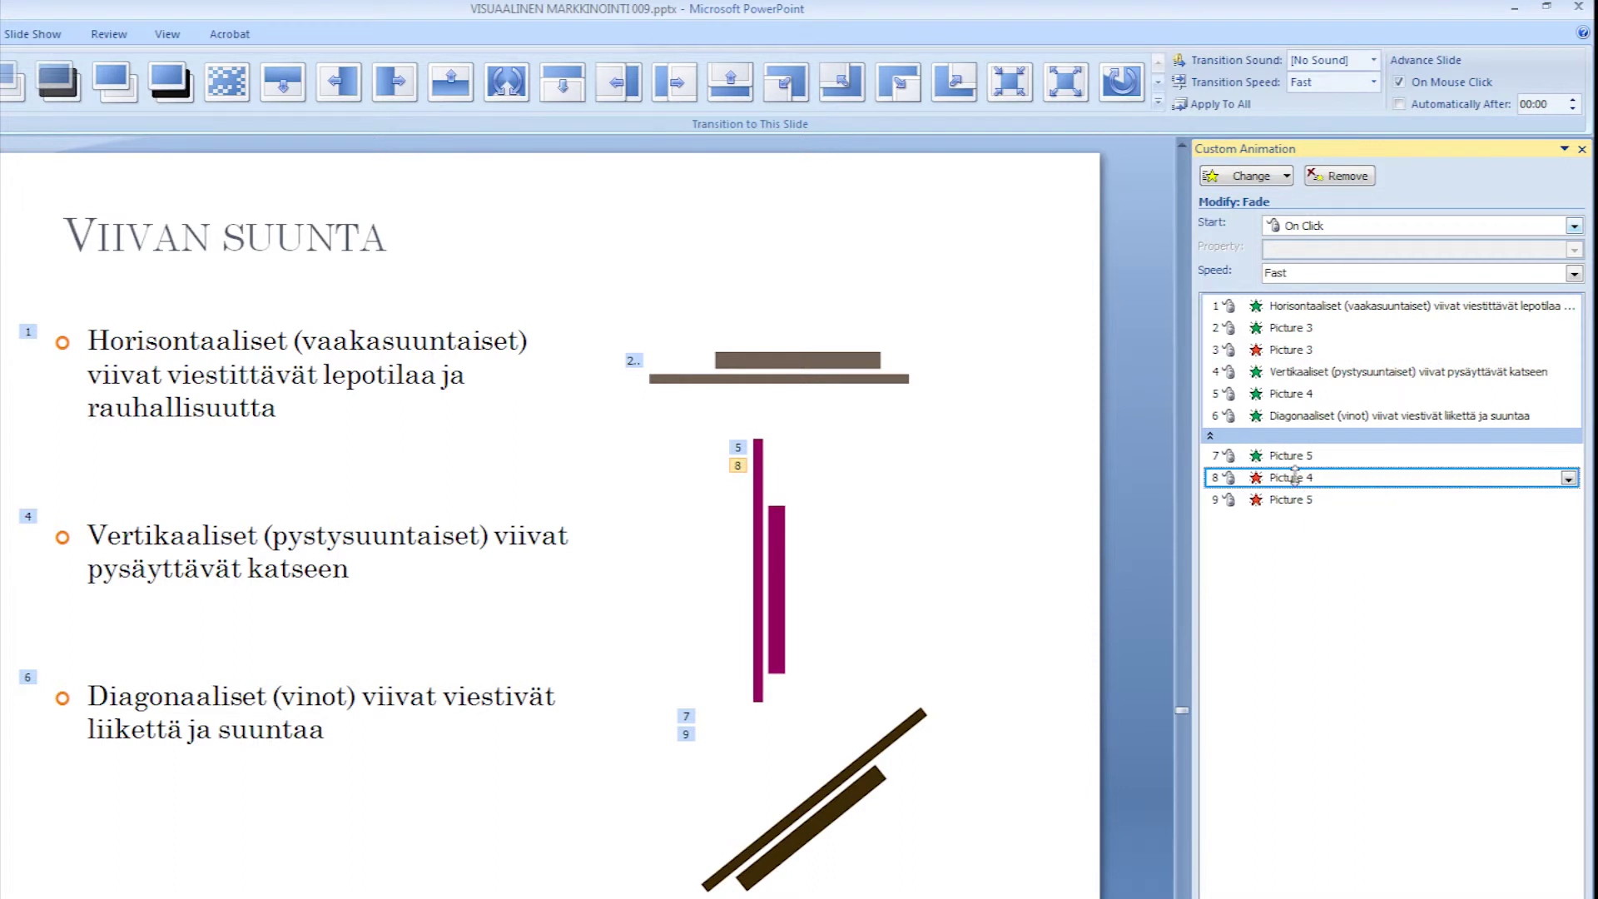
left_click_drag(1294, 471, 1302, 413)
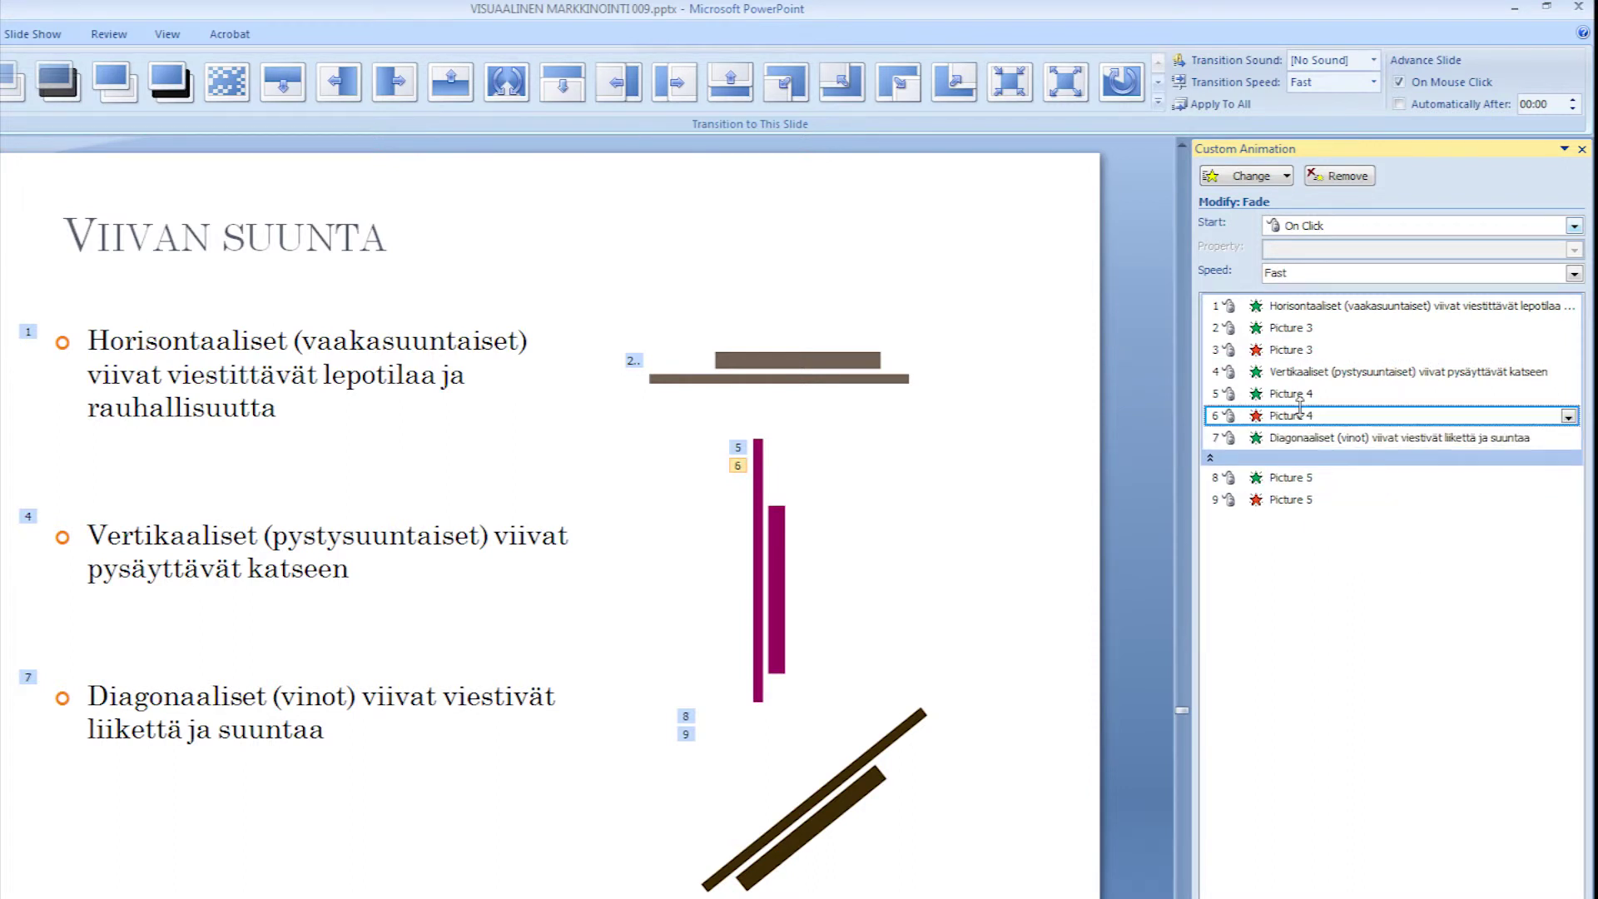
left_click(1308, 502)
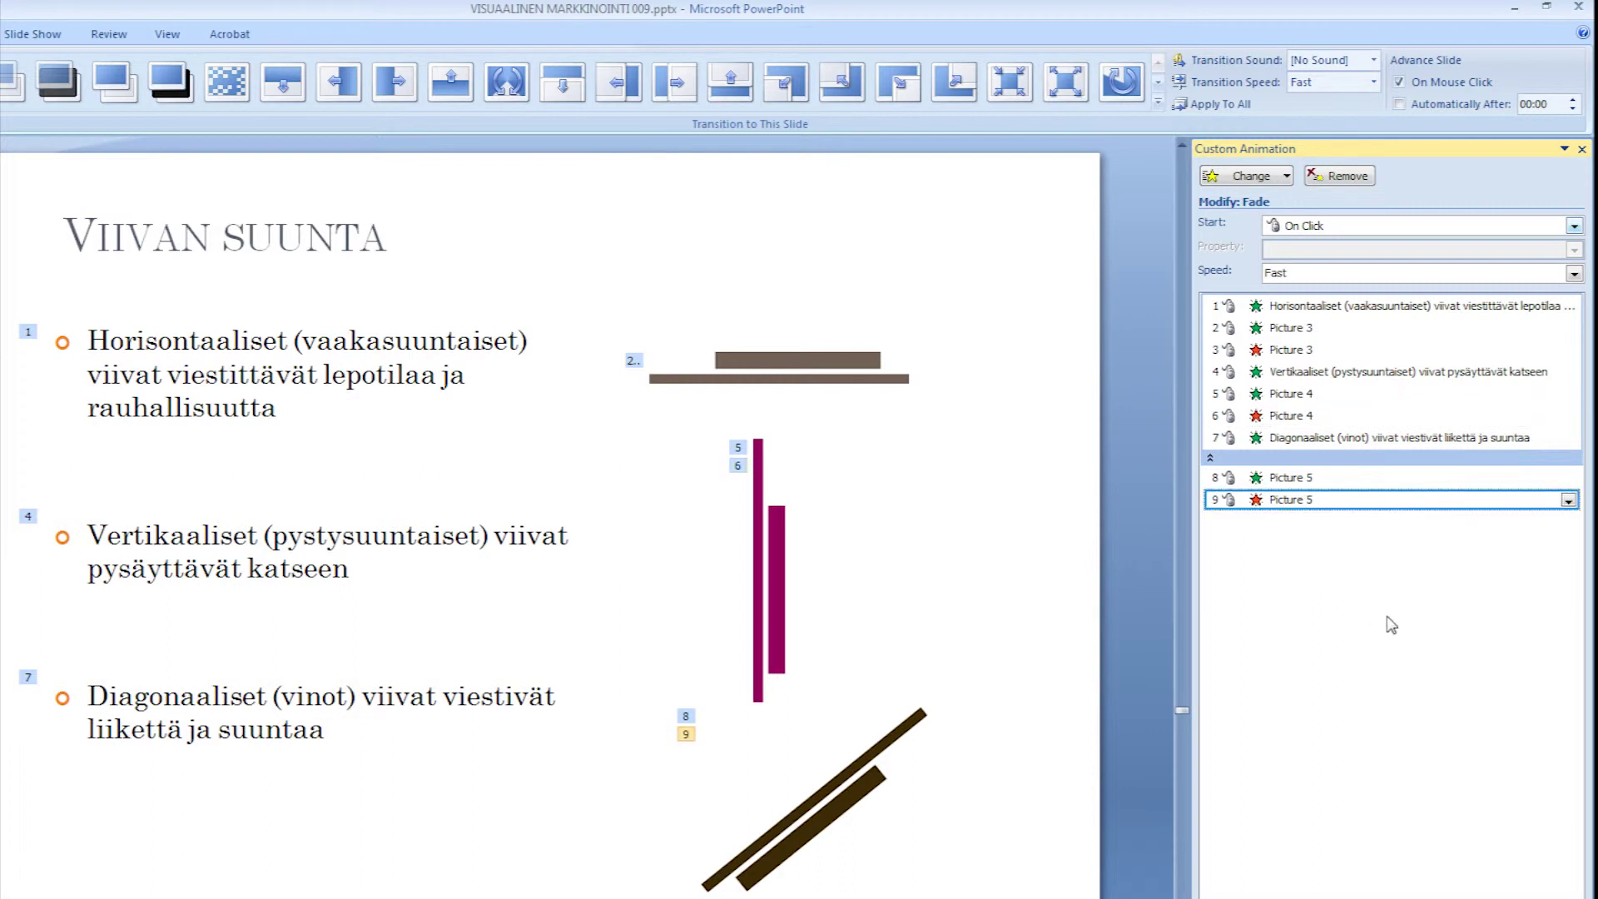